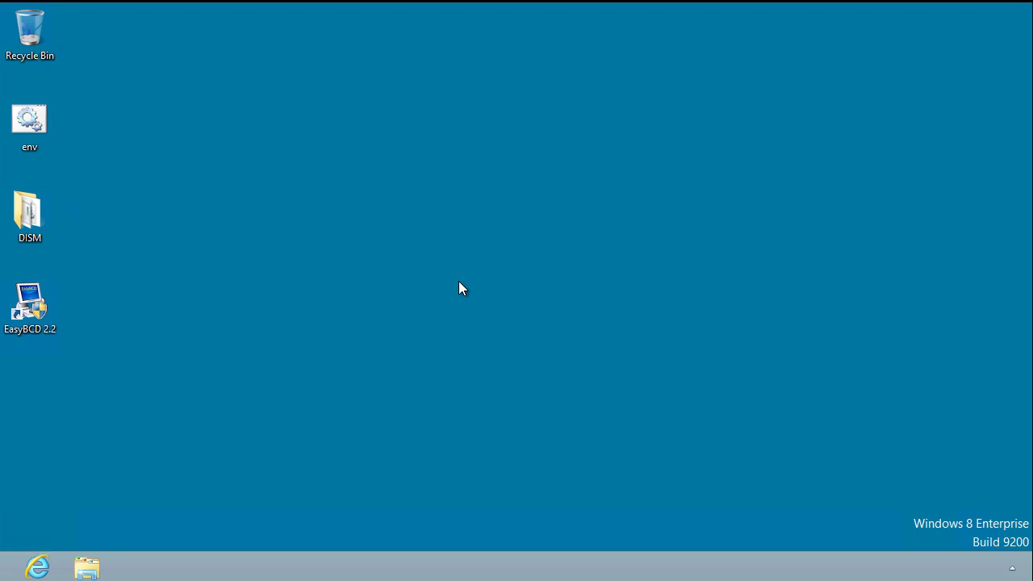
Open Disk Management by running diskmgmt.msc.
key(super+r)
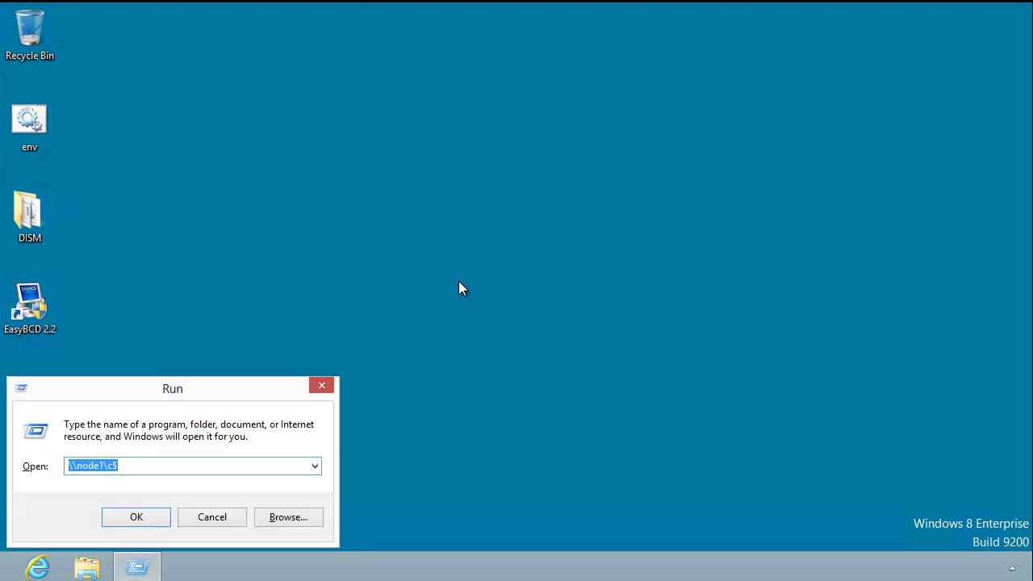
text(disk)
key(Down)
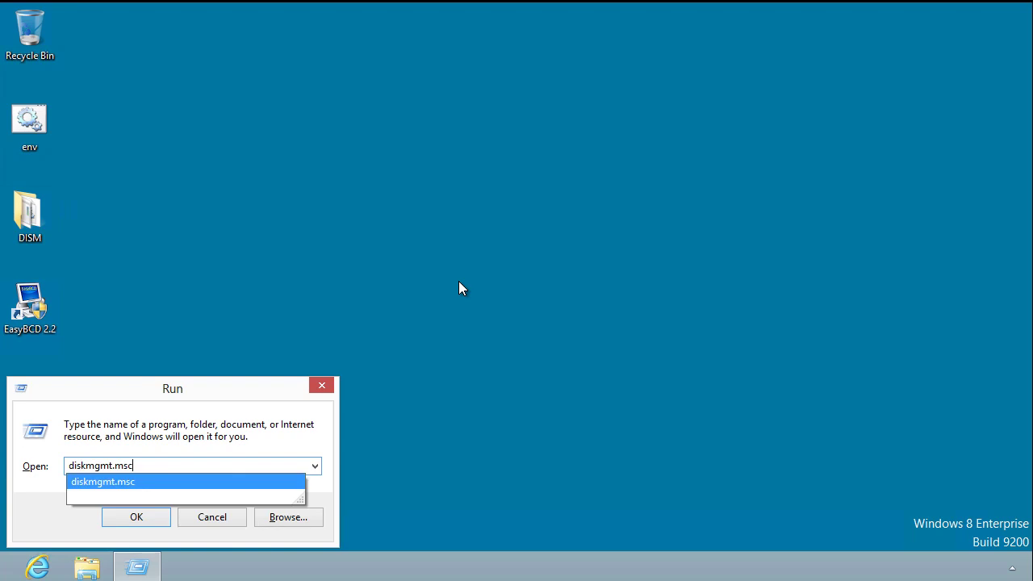
key(Return)
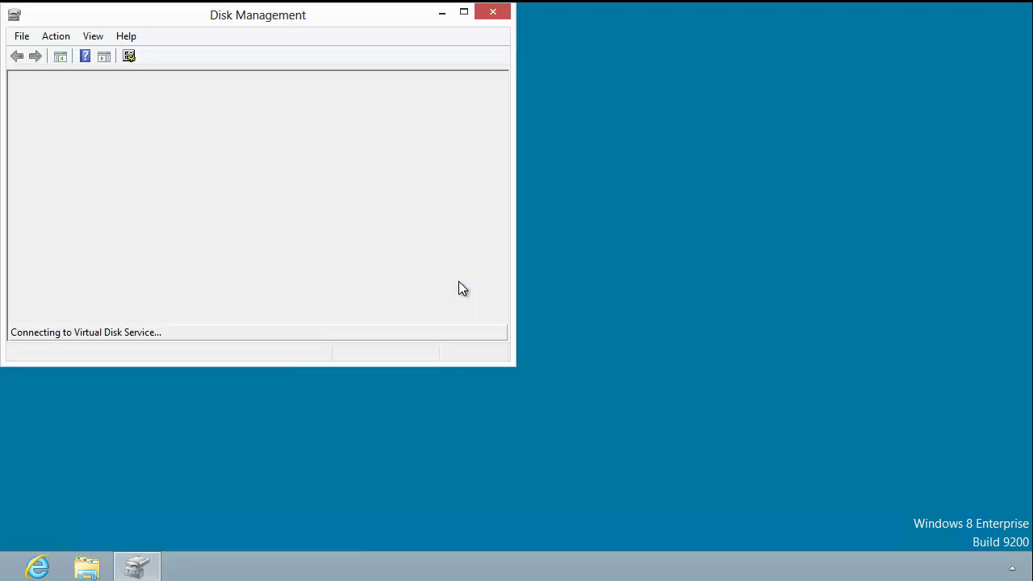
Start creating a virtual hard disk and set its location to the C:\VHD folder with the file name win8-dev.
click(57, 35)
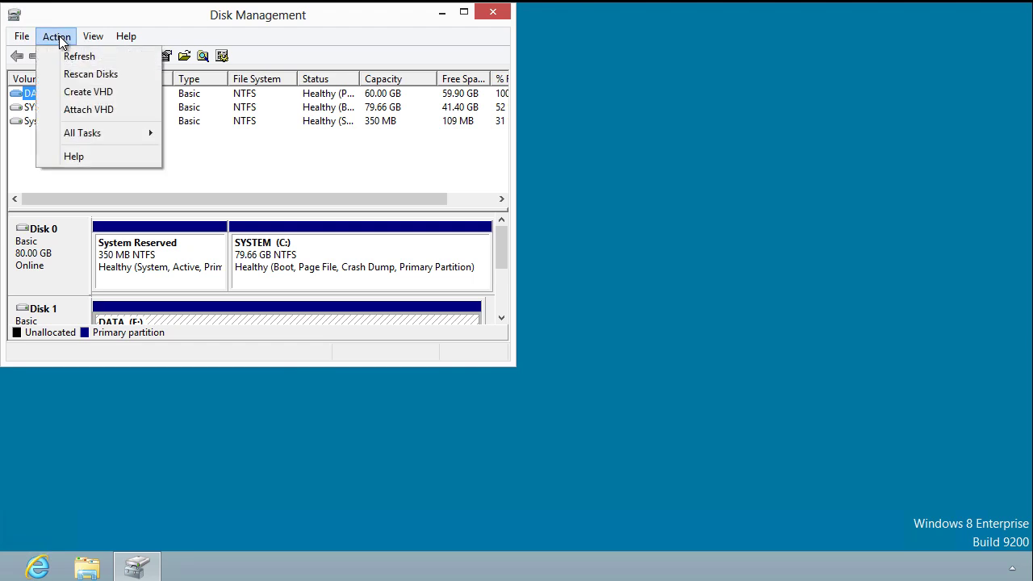
click(93, 95)
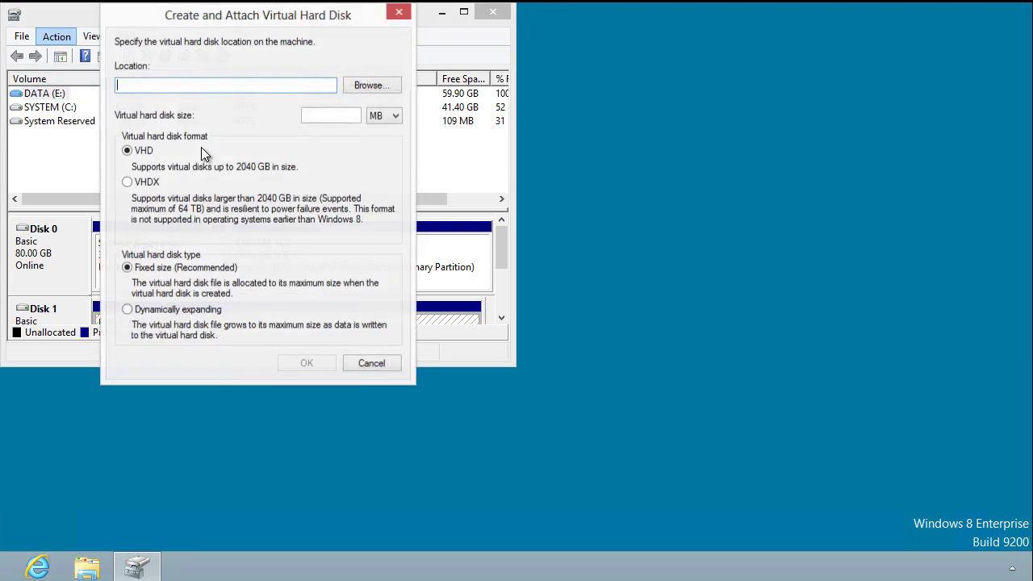
click(365, 85)
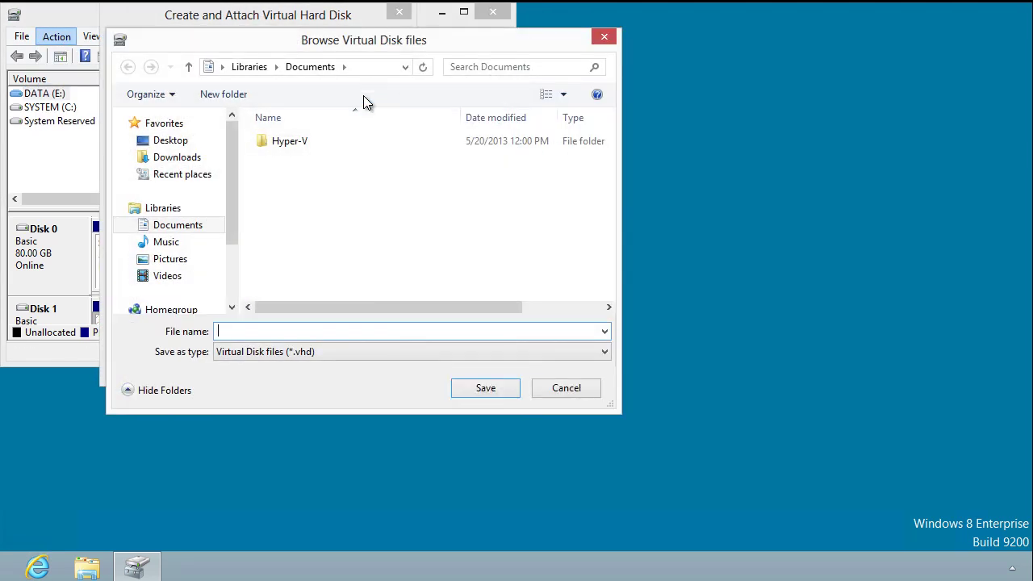
click(212, 67)
text(c:)
key(Return)
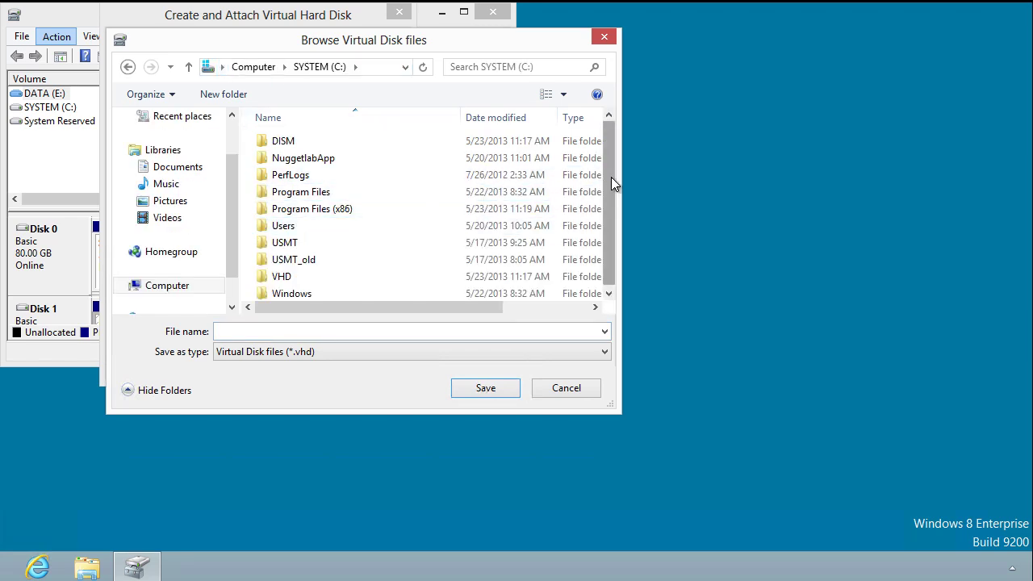
drag(610, 176, 581, 230)
double_click(365, 275)
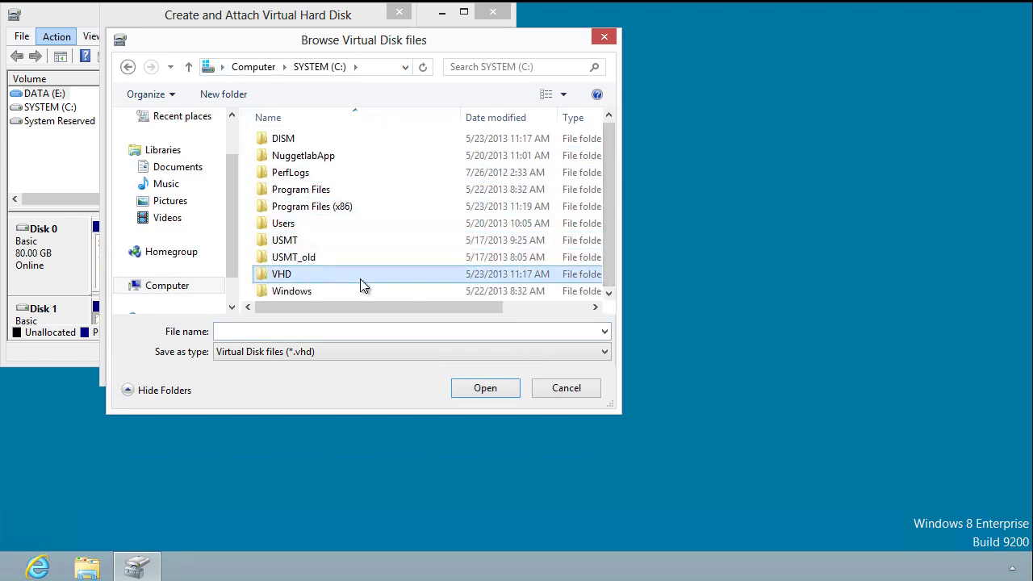
click(311, 331)
text(win8-dev)
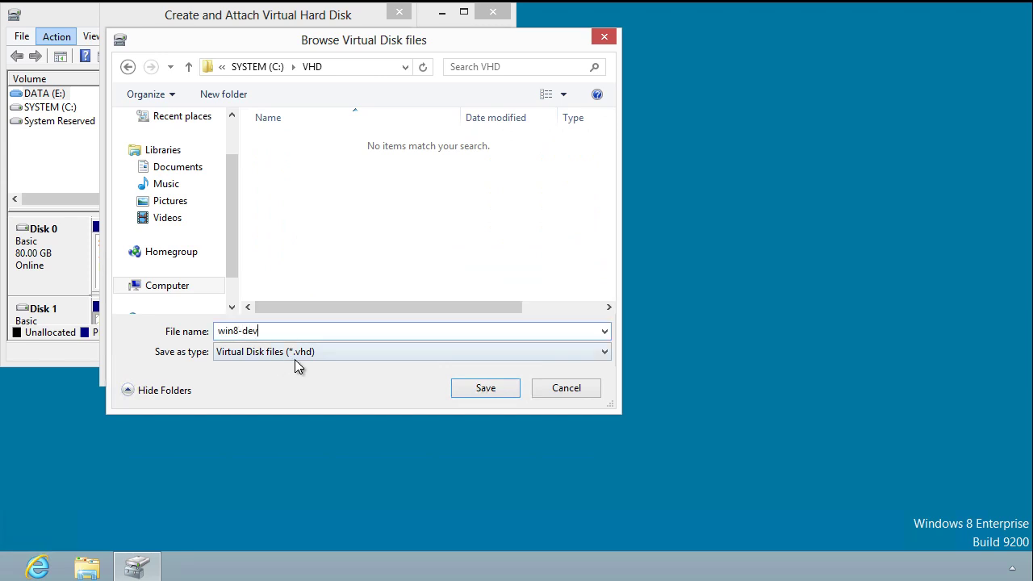
click(464, 391)
Choose the VHDX format, set the size to 35 GB, and create the dynamically expanding virtual disk.
click(146, 184)
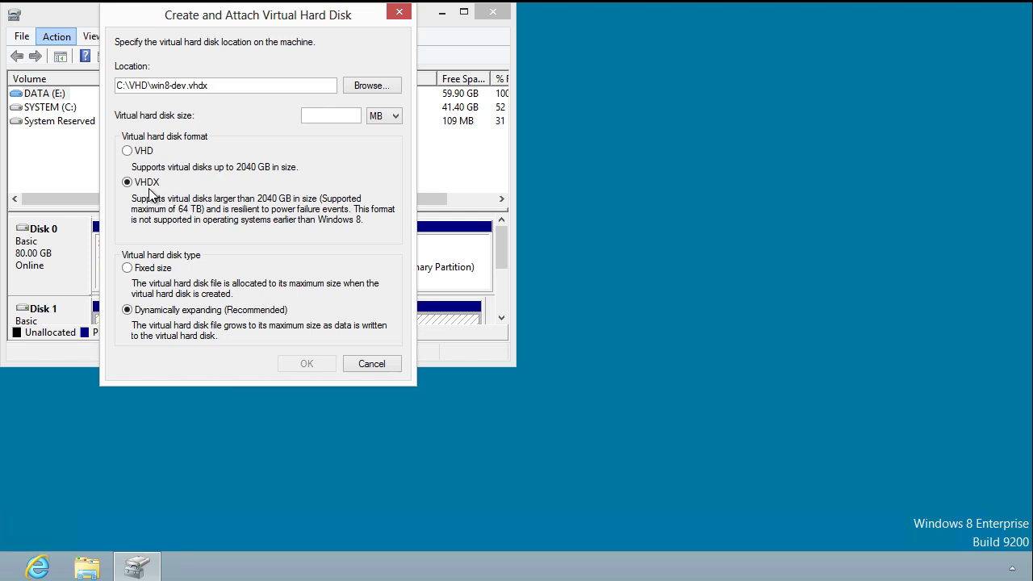
click(351, 117)
text(34)
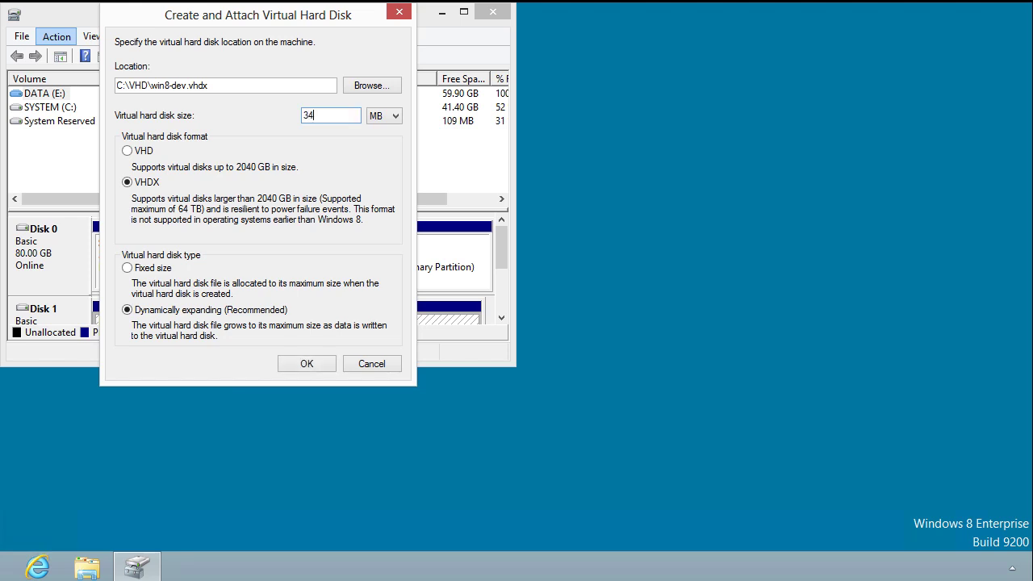
click(389, 139)
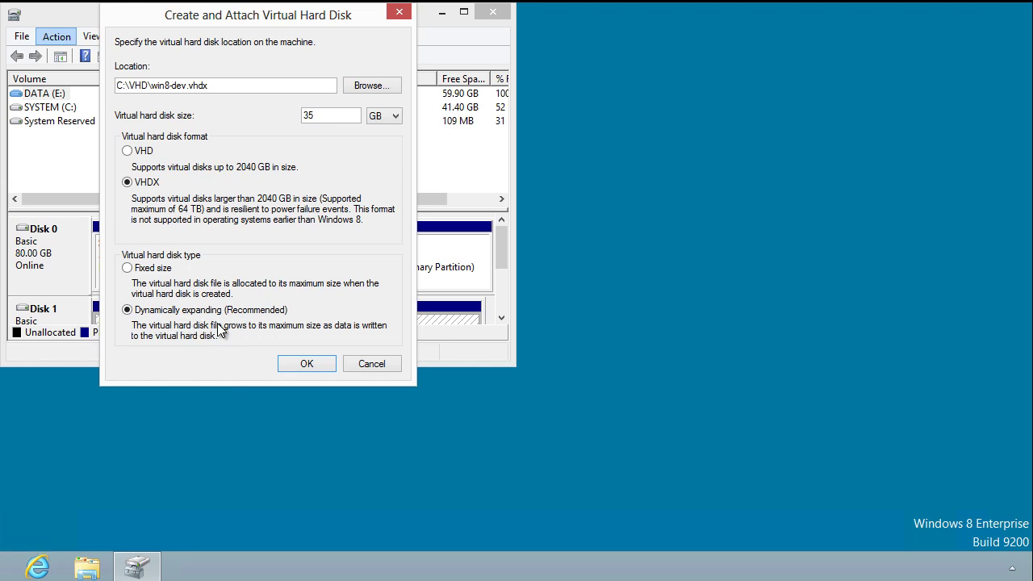
click(307, 364)
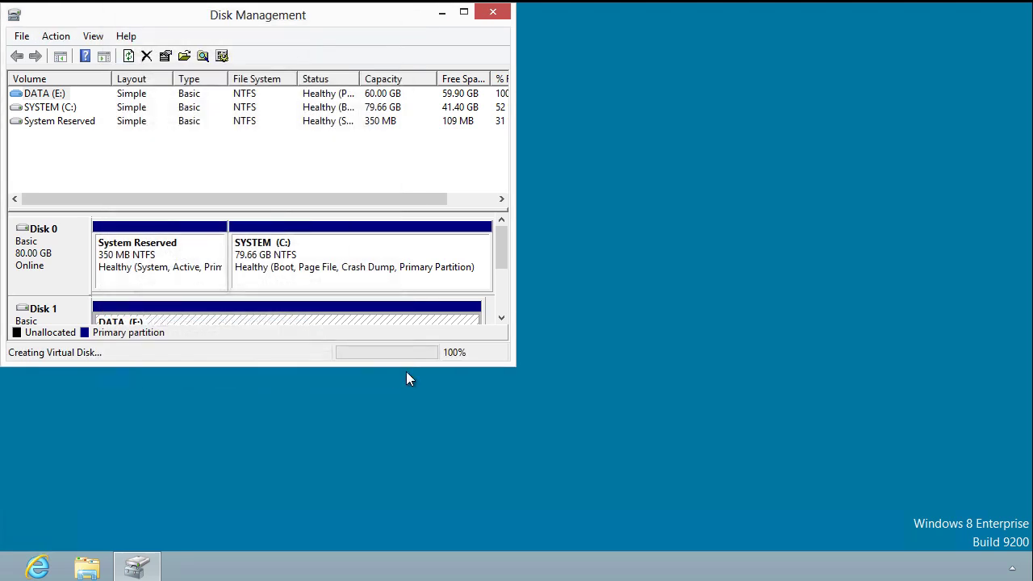
Enlarge the Disk Management window and initialize Disk 2 with the MBR partition style.
drag(508, 363, 787, 466)
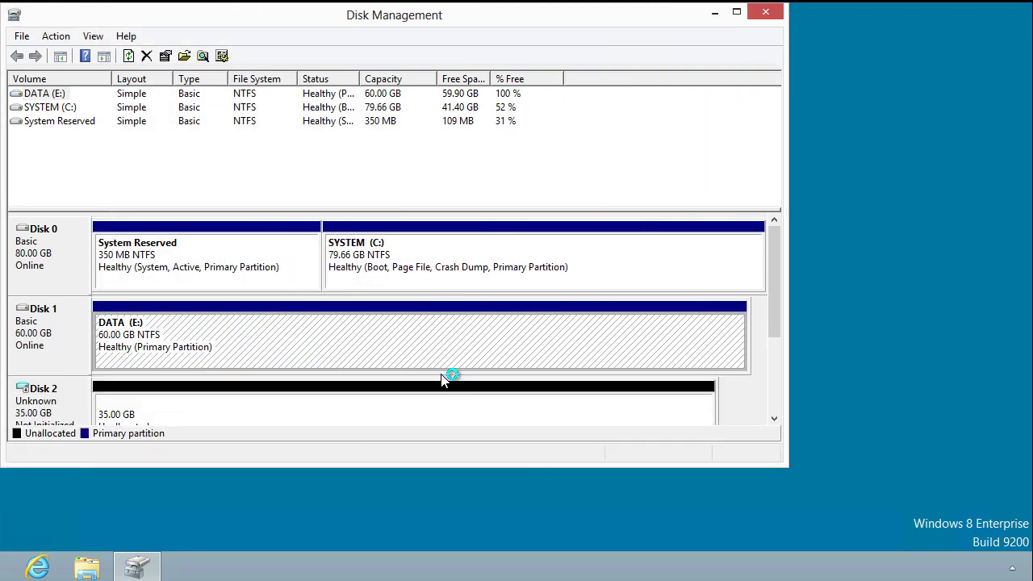
scroll(762, 339, down, 1)
scroll(795, 350, down, 1)
scroll(790, 315, up, 1)
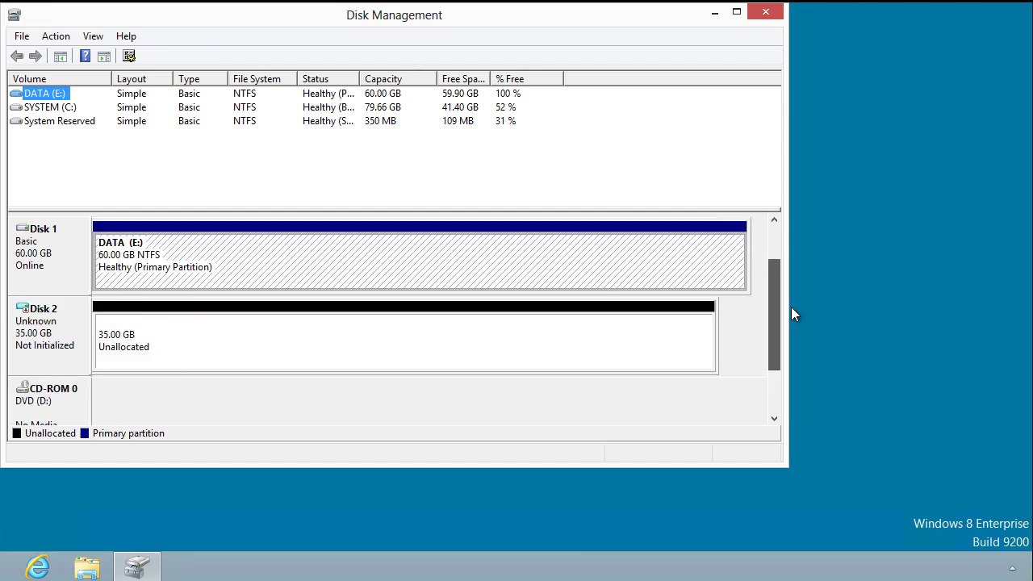
right_click(51, 330)
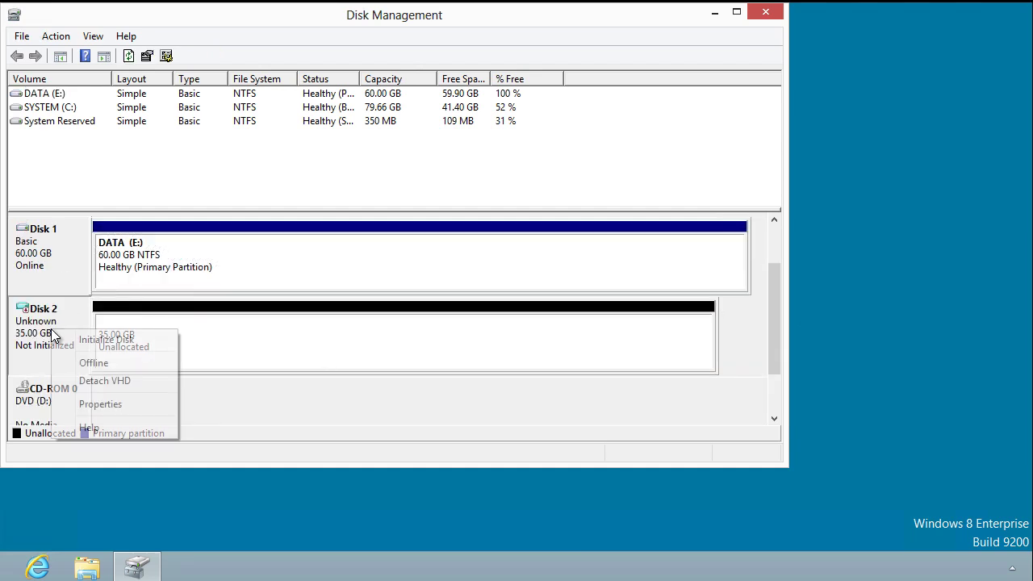
click(91, 340)
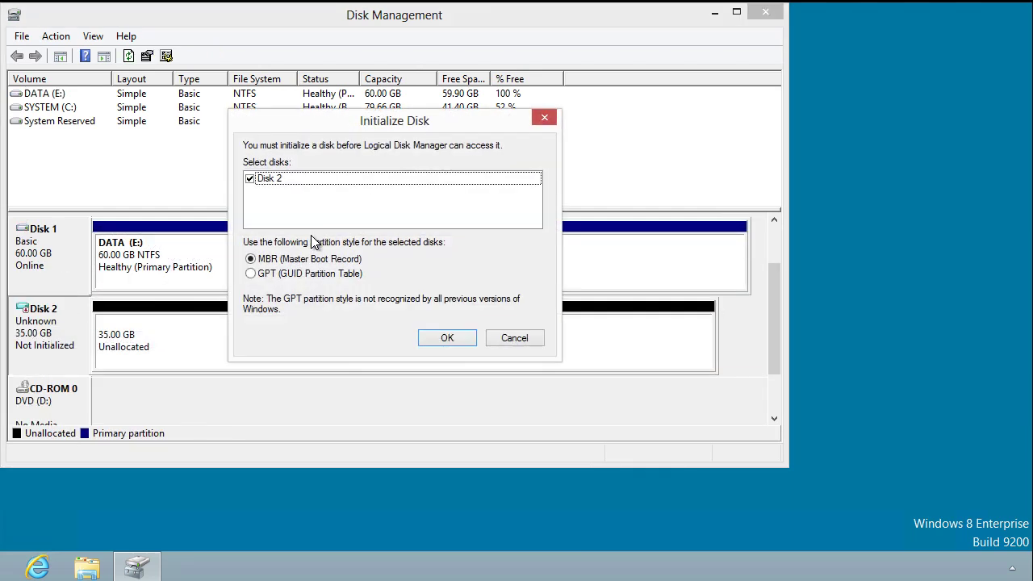
click(445, 339)
Create a full-size simple NTFS volume labelled VHDBOOT with quick format on Disk 2, and dismiss the extra format prompt.
right_click(142, 358)
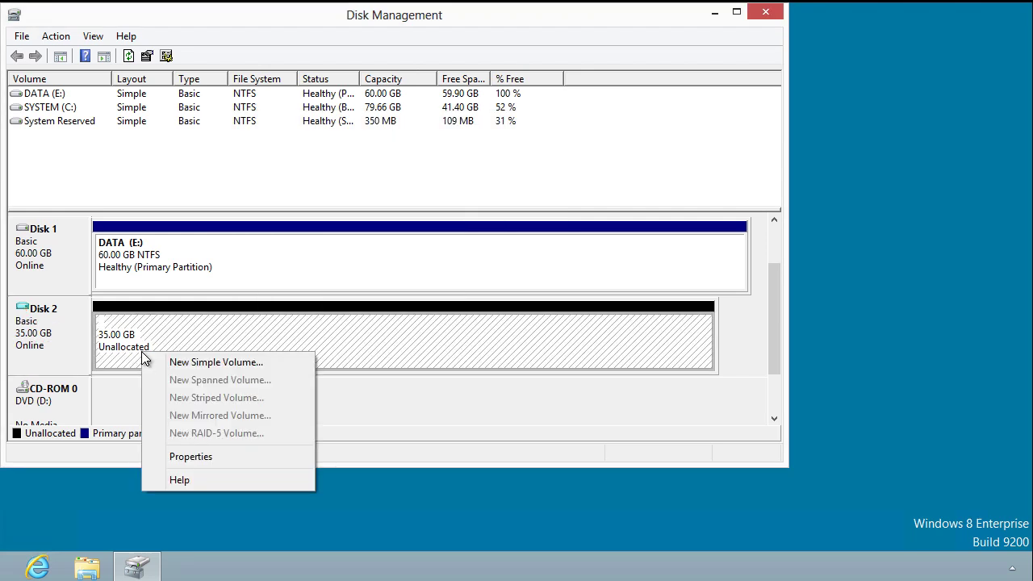
click(184, 364)
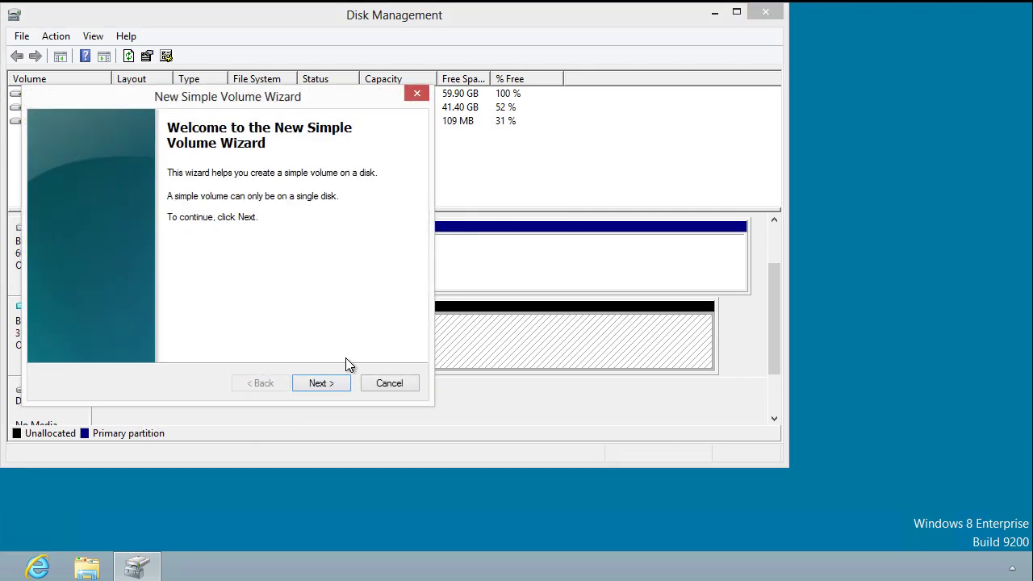
click(324, 386)
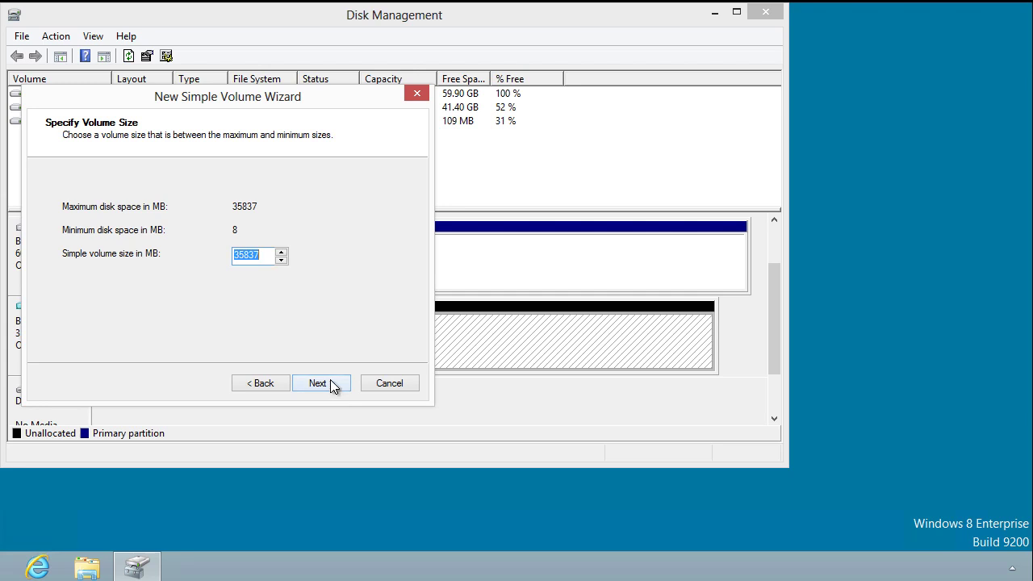
click(331, 386)
click(326, 382)
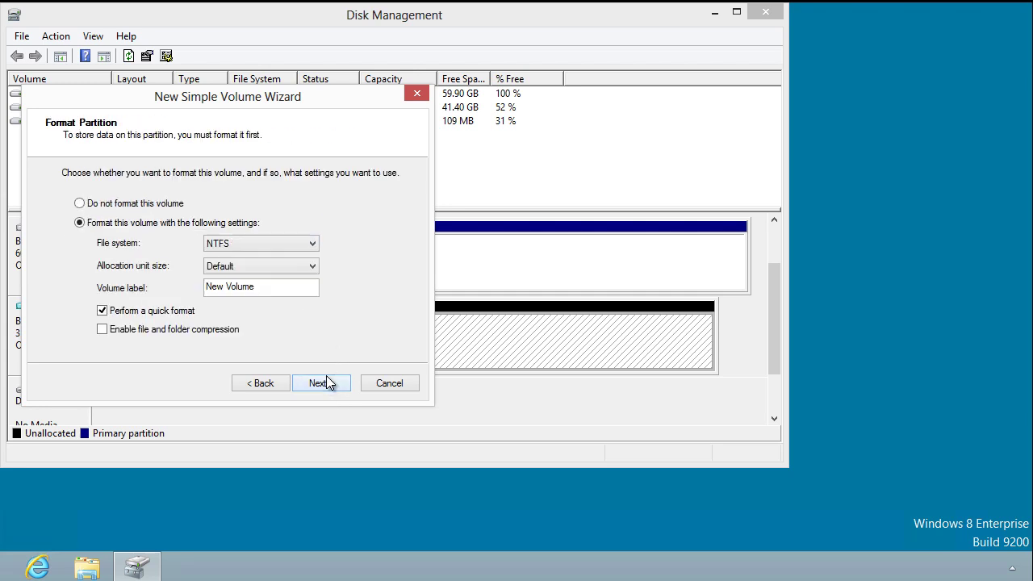
triple_click(267, 288)
text(VHDBOOT)
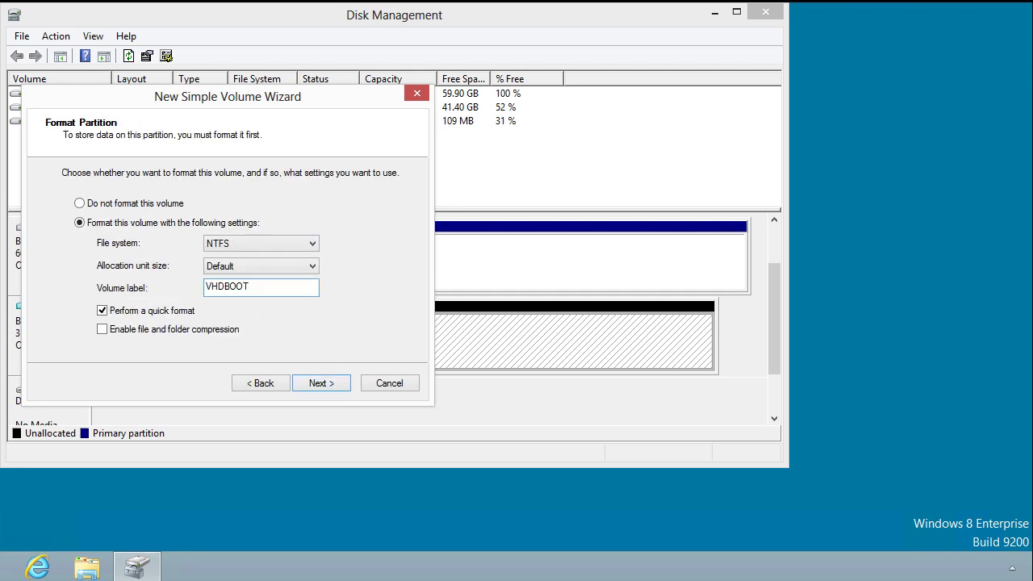
click(315, 384)
click(314, 381)
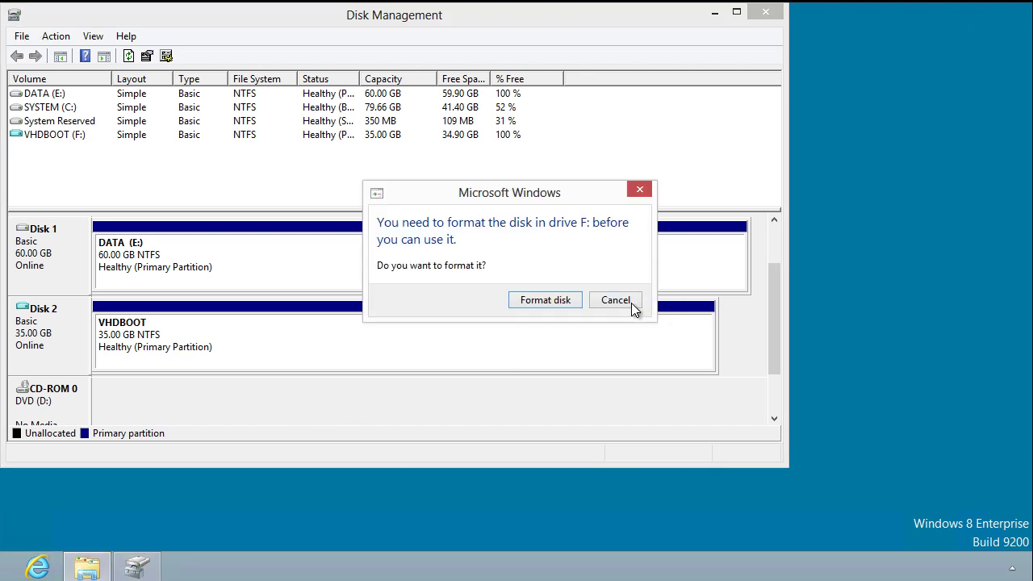
click(633, 305)
Switch to File Explorer to check the computer's drives, including the Windows DVD, and minimize the open windows.
click(87, 567)
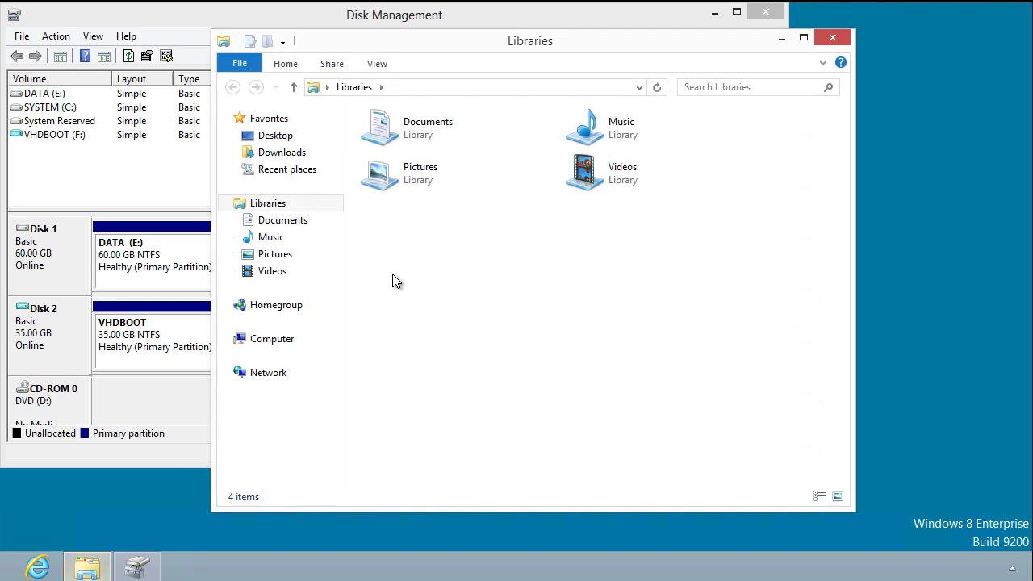
click(257, 340)
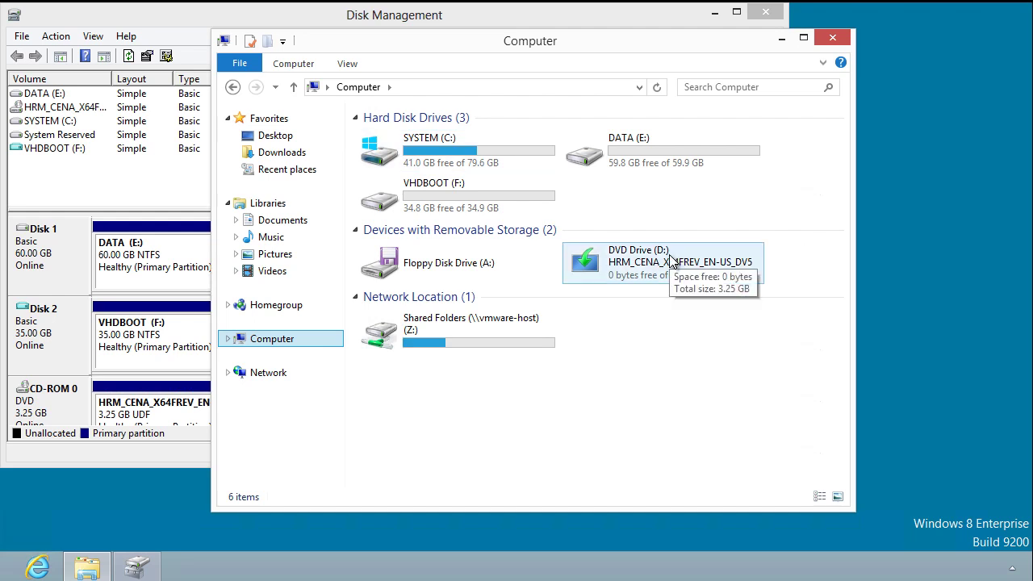
click(780, 42)
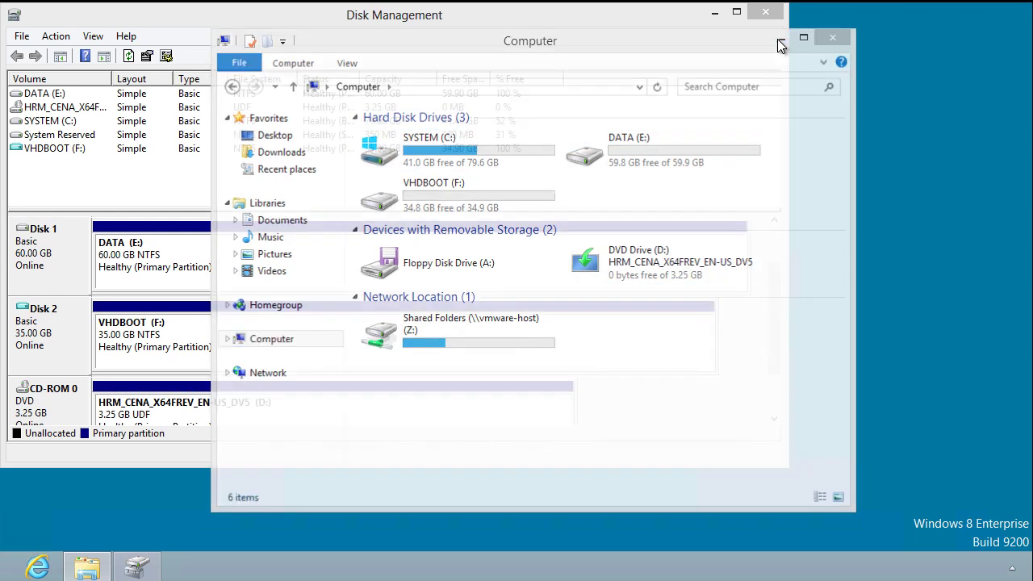
click(714, 12)
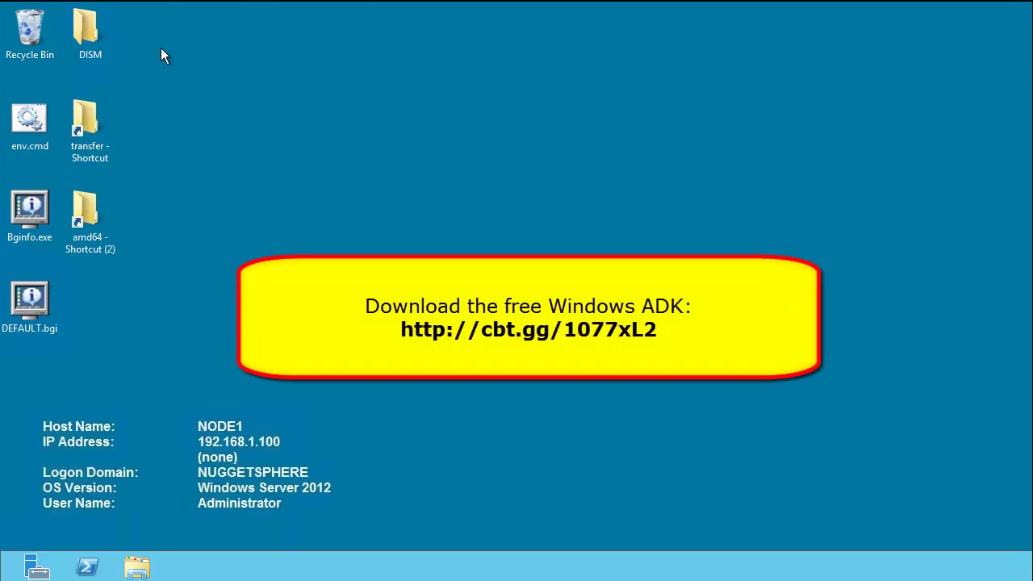
Open the DISM folder on the NODE1 desktop, sort it by date modified, locate dism.exe and imagex.exe, and close the folder.
double_click(87, 28)
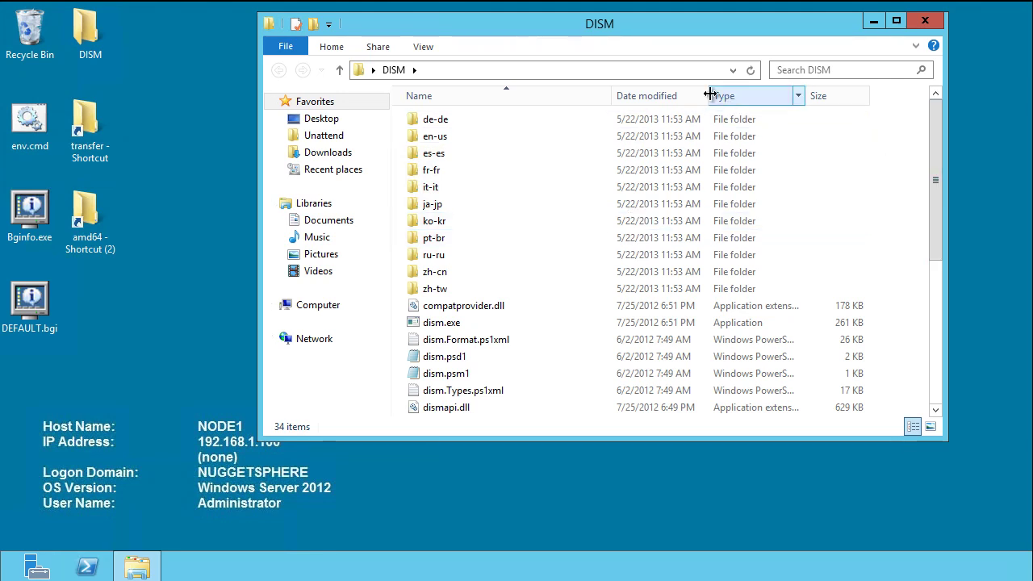
click(673, 95)
click(484, 207)
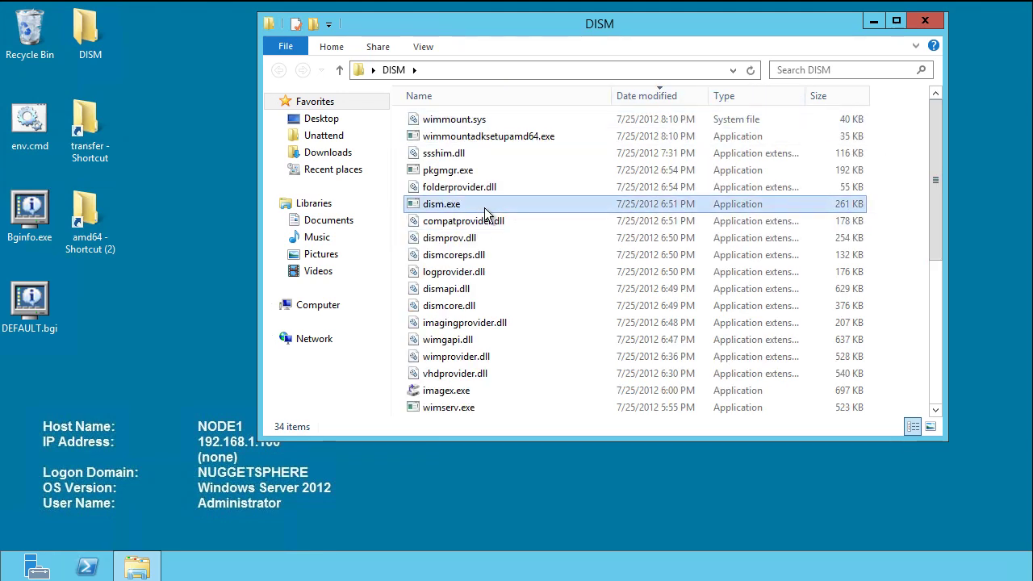
click(466, 390)
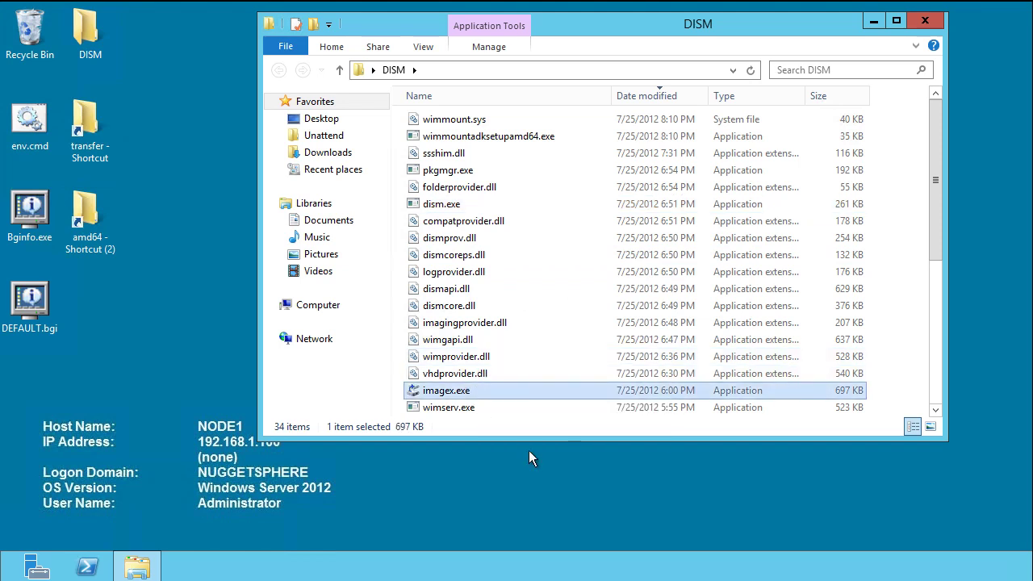
click(924, 23)
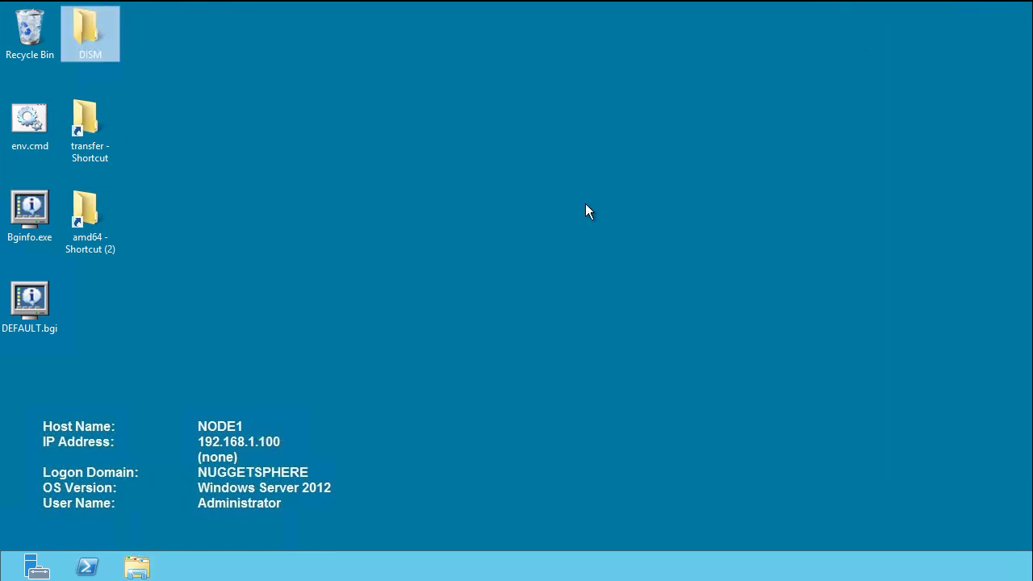
Open the amd64 deployment tools folder from its desktop shortcut and examine its full path.
double_click(88, 234)
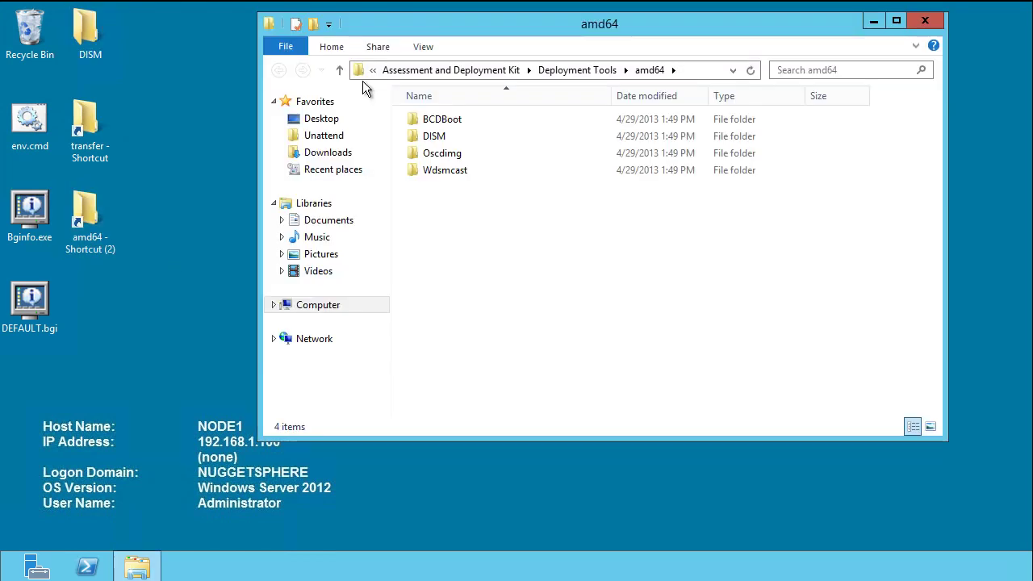
click(364, 71)
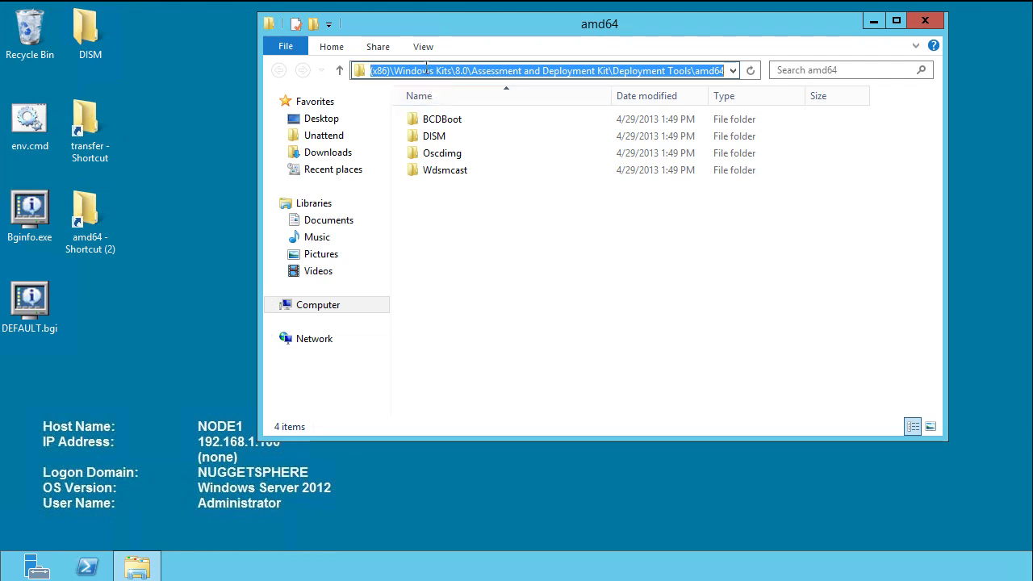
drag(372, 30, 240, 38)
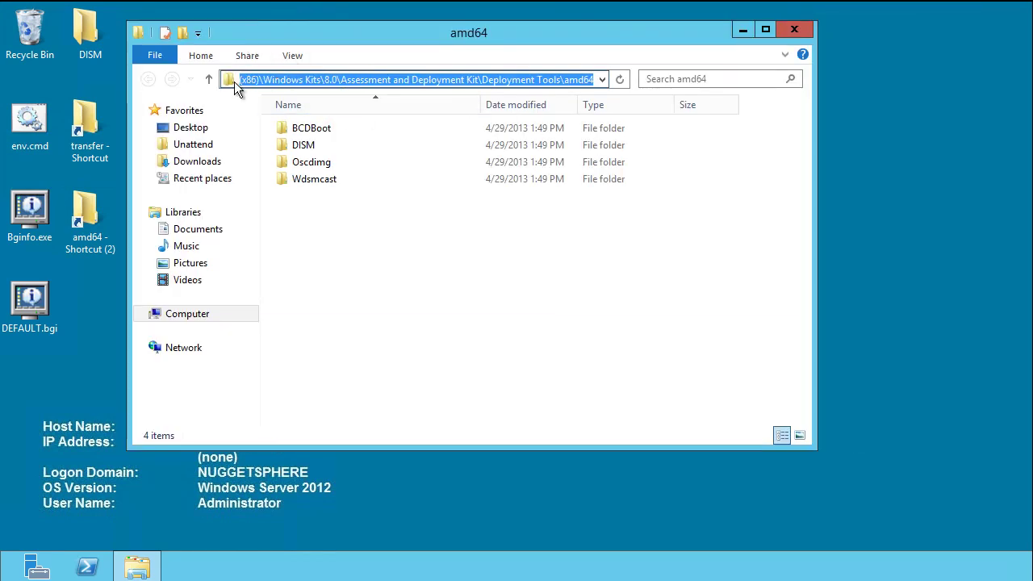
click(326, 80)
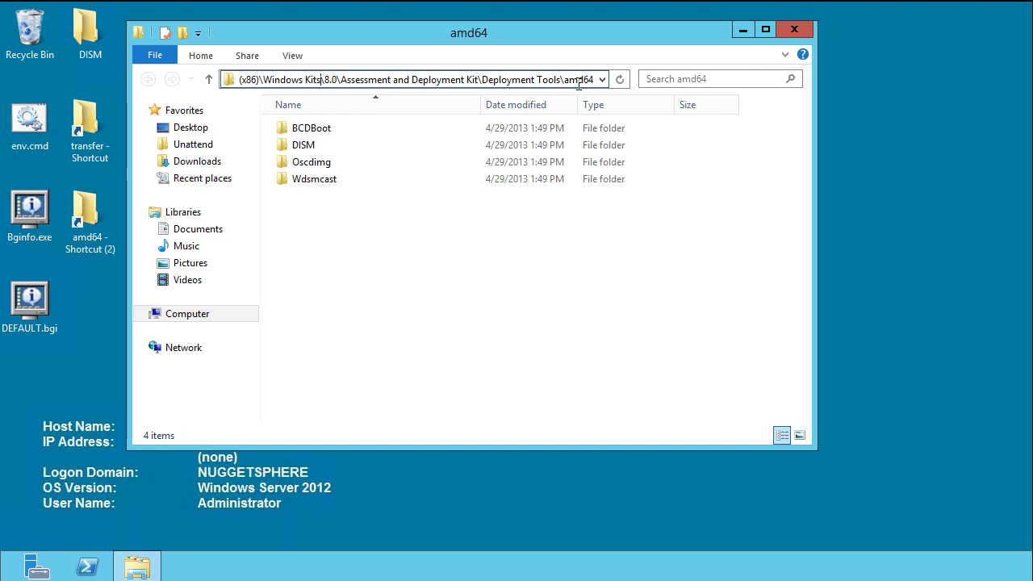
Check the DISM subfolder of the amd64 deployment tools folder and close the window.
double_click(300, 145)
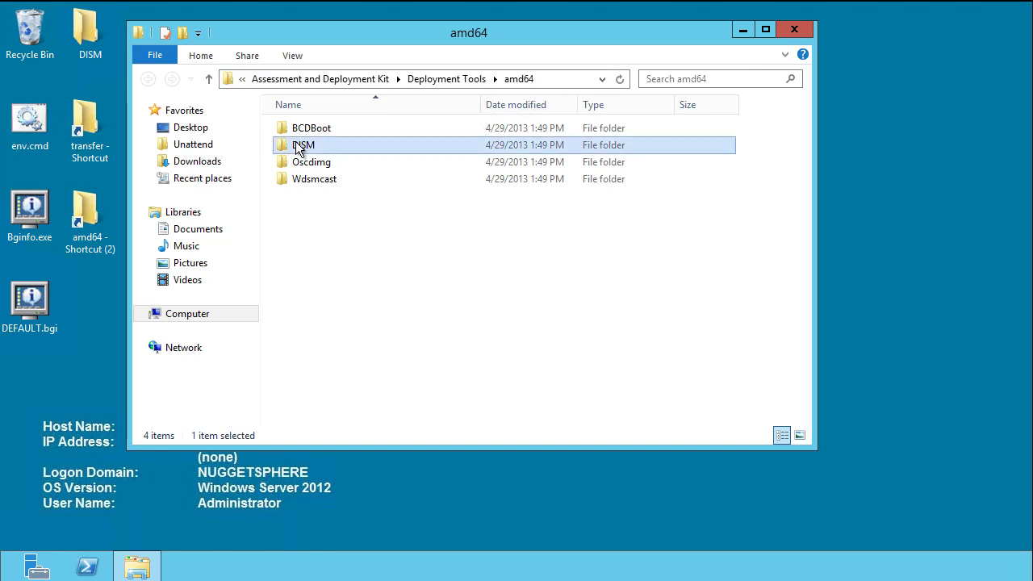
click(794, 30)
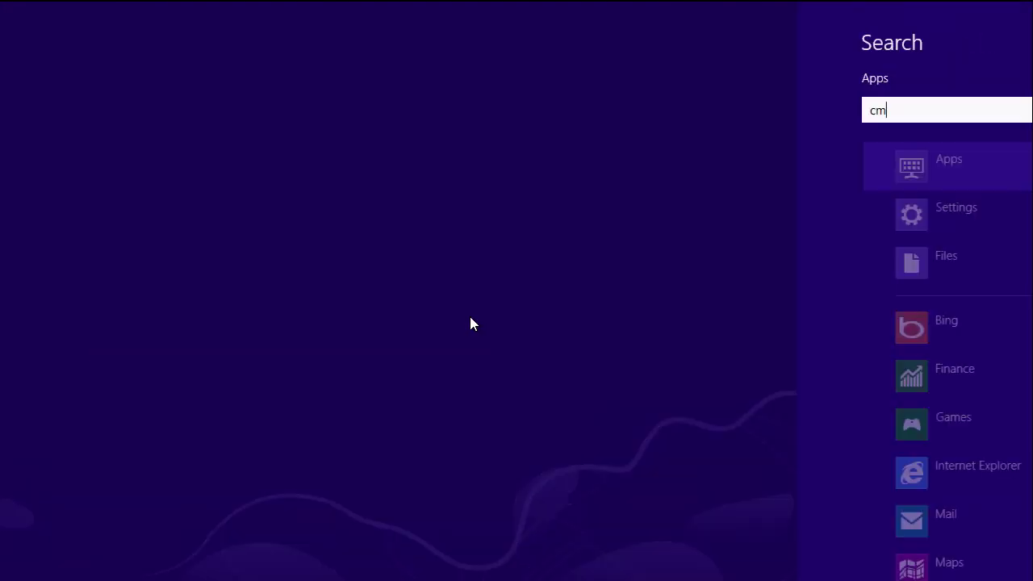
Open Command Prompt with administrator rights and approve the elevation request.
right_click(184, 104)
right_click(188, 142)
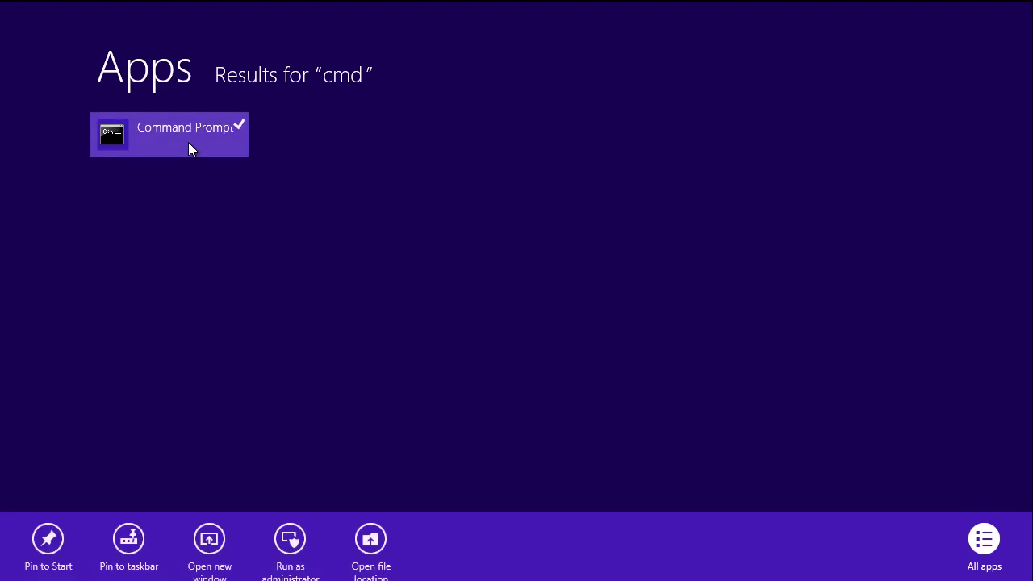
click(290, 537)
click(587, 311)
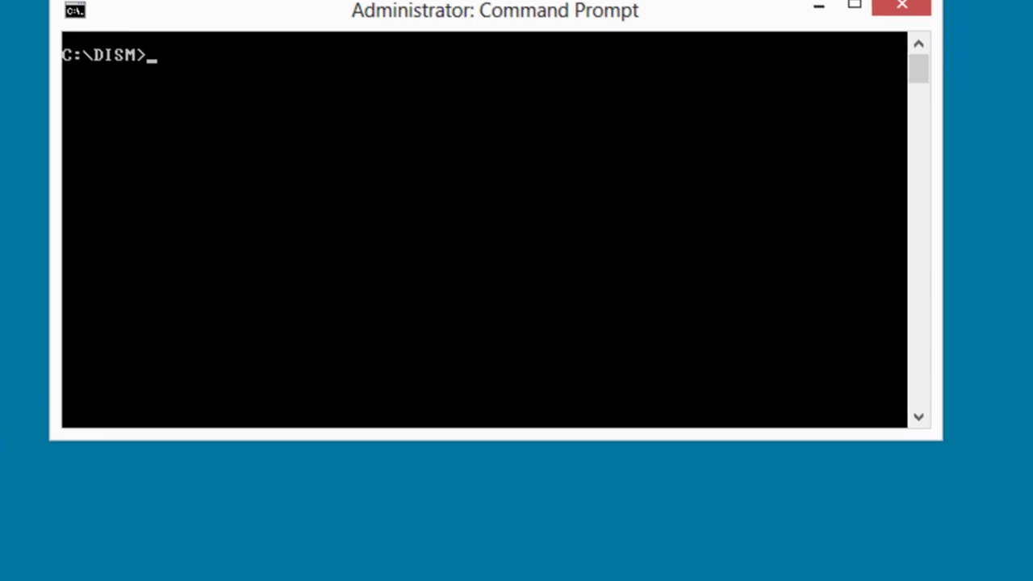
Browse to the sources folder on the Windows DVD in File Explorer, sort it by size, locate install.wim, and move the window aside.
key(super+e)
right_click(909, 386)
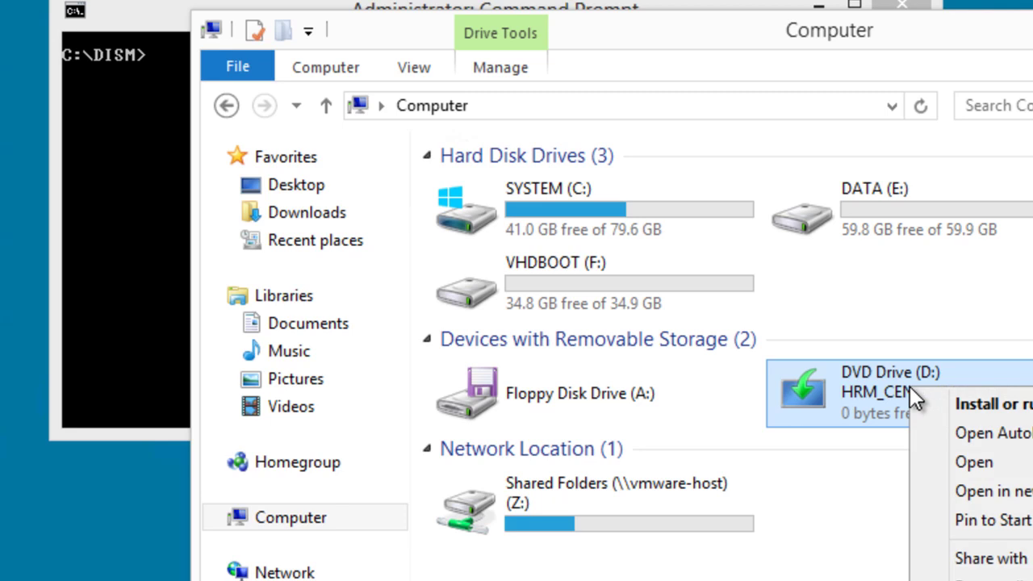
click(973, 462)
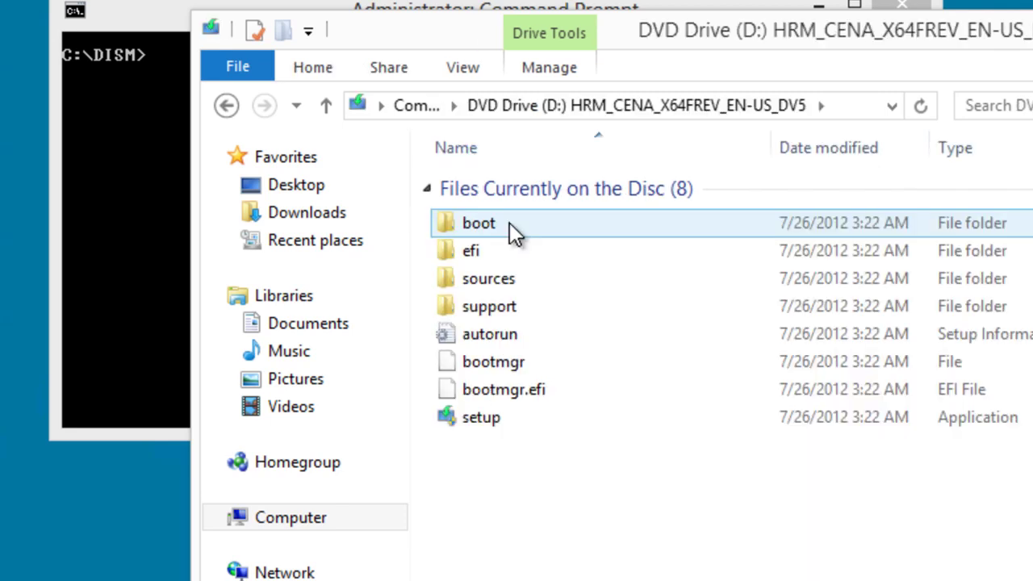
double_click(507, 278)
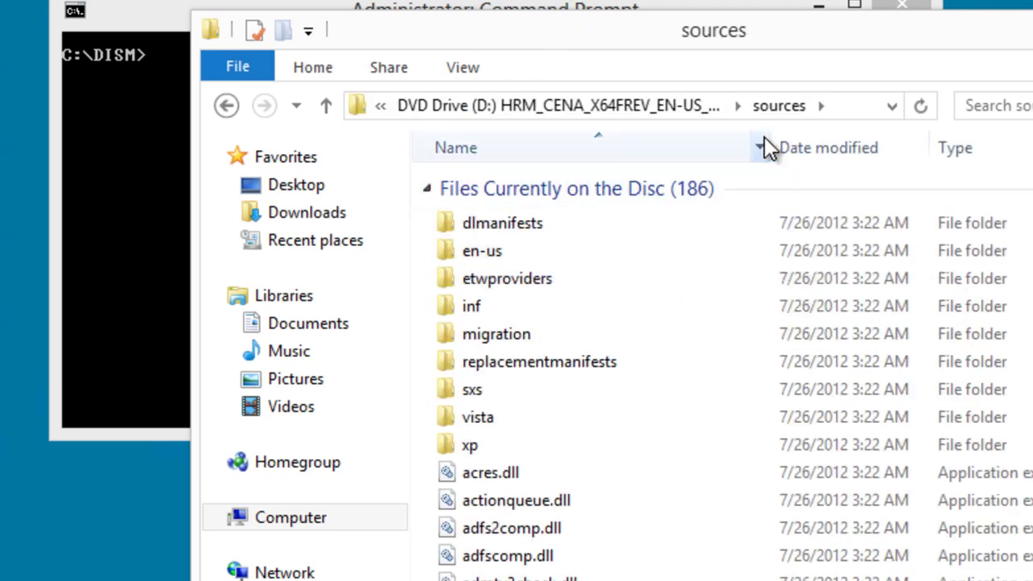
click(1030, 148)
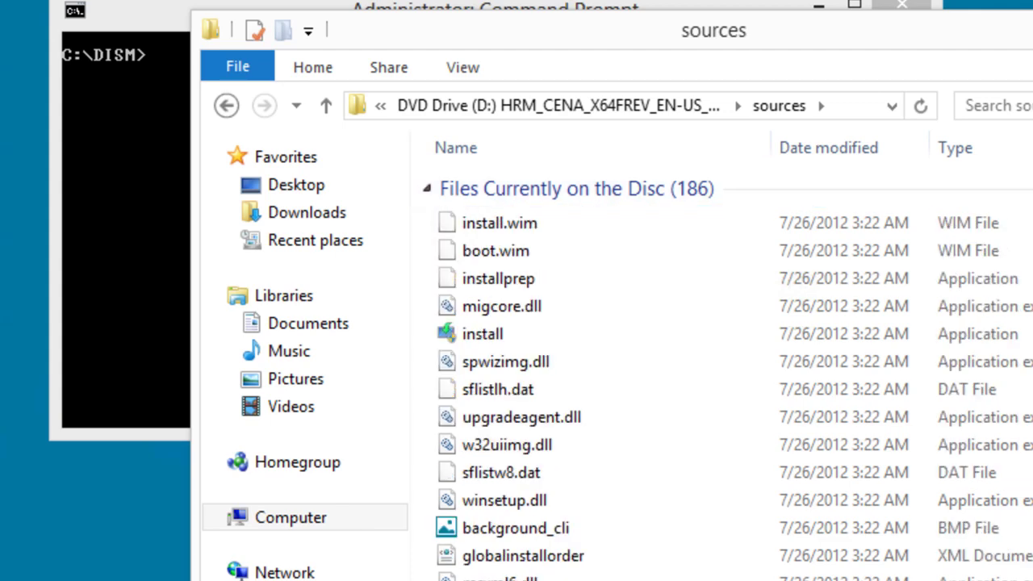
click(516, 223)
click(486, 61)
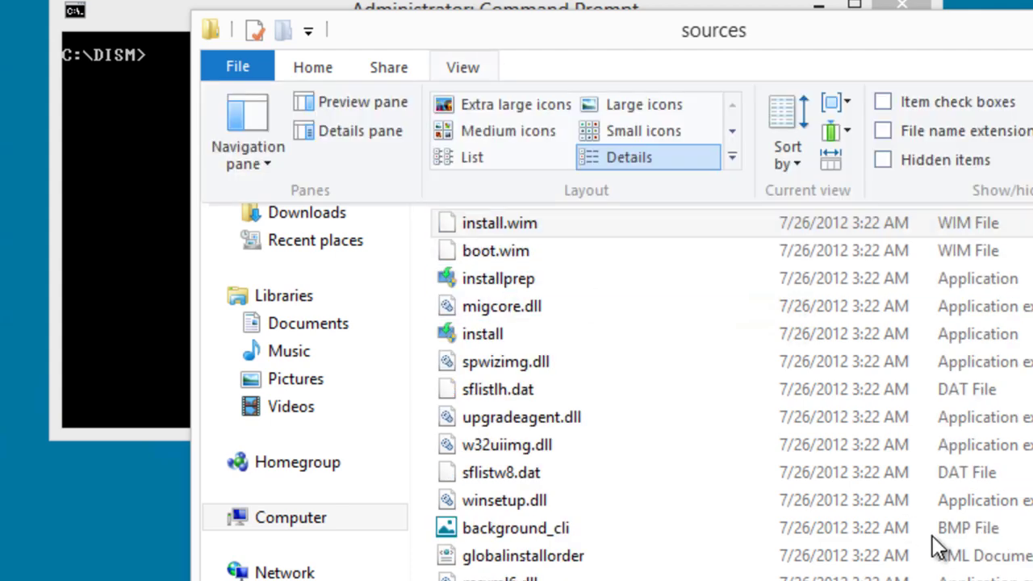
drag(588, 46, 1032, 476)
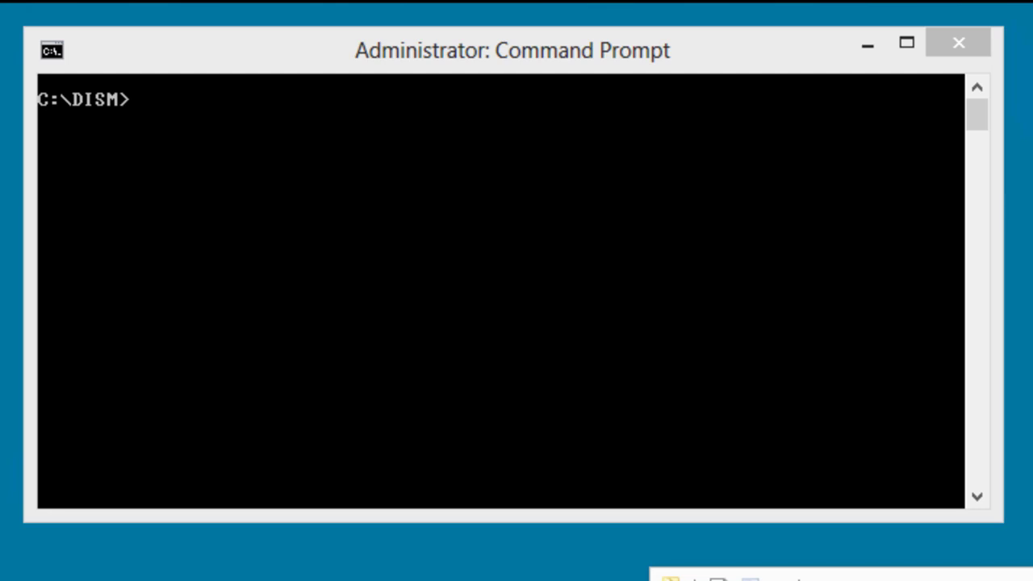
Apply the first image to the VHD volume at the command line with imagex /apply d:\sources\install.wim 1 f:\.
click(652, 379)
text(ima)
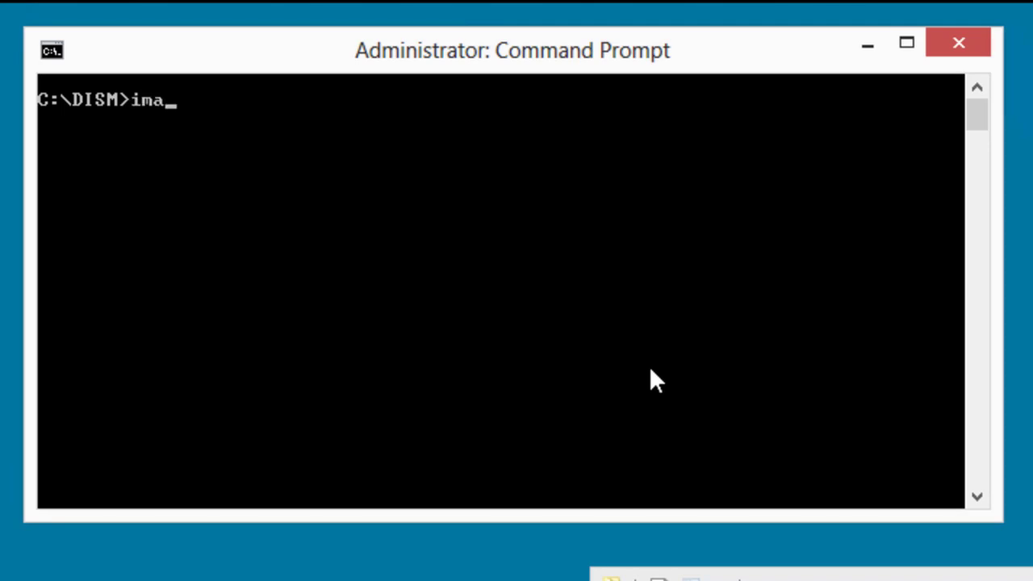
text(gex /apply)
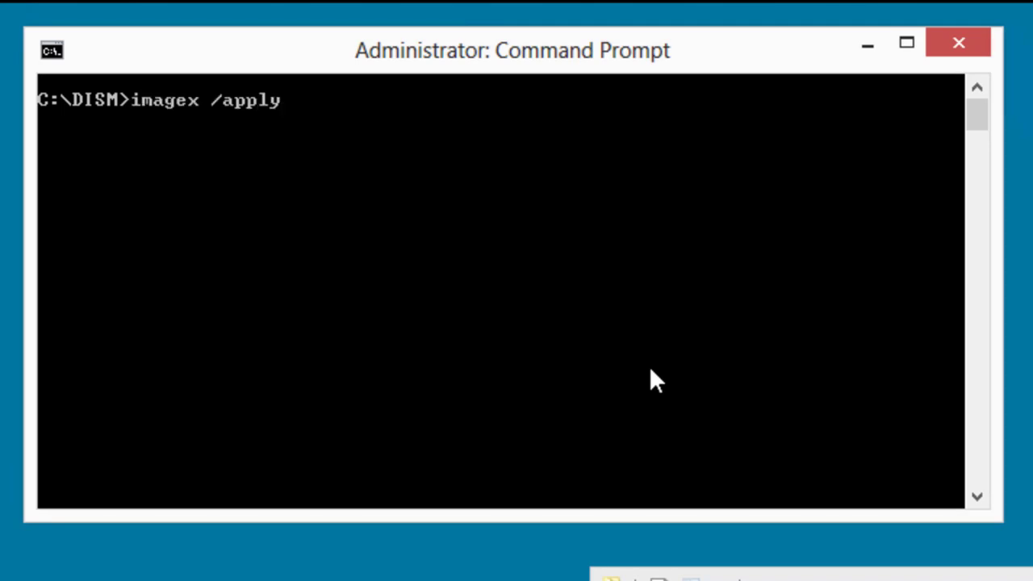
text( d:\sources\install.exe)
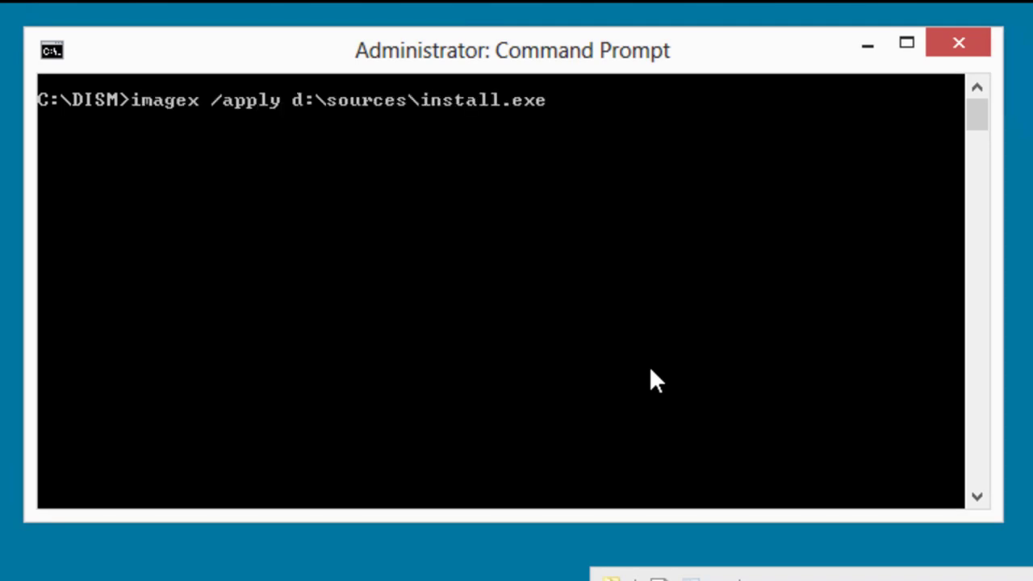
key(BackSpace)
key(BackSpace)
text(wim)
text( f:\)
key(Left)
key(Left)
key(Left)
key(Left)
text(1)
key(BackSpace)
text(1)
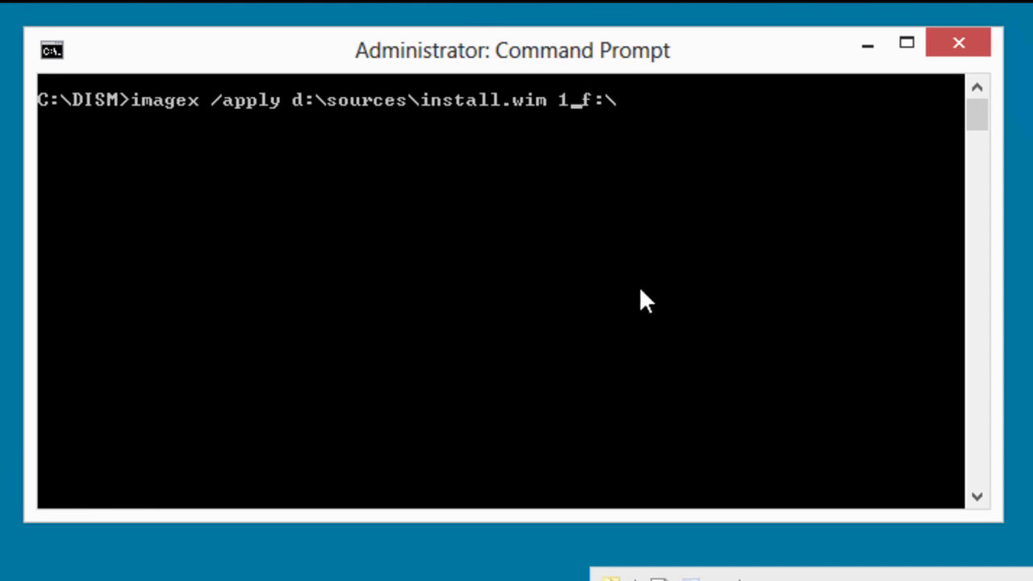
key(Right)
key(Right)
key(Right)
key(Right)
key(Return)
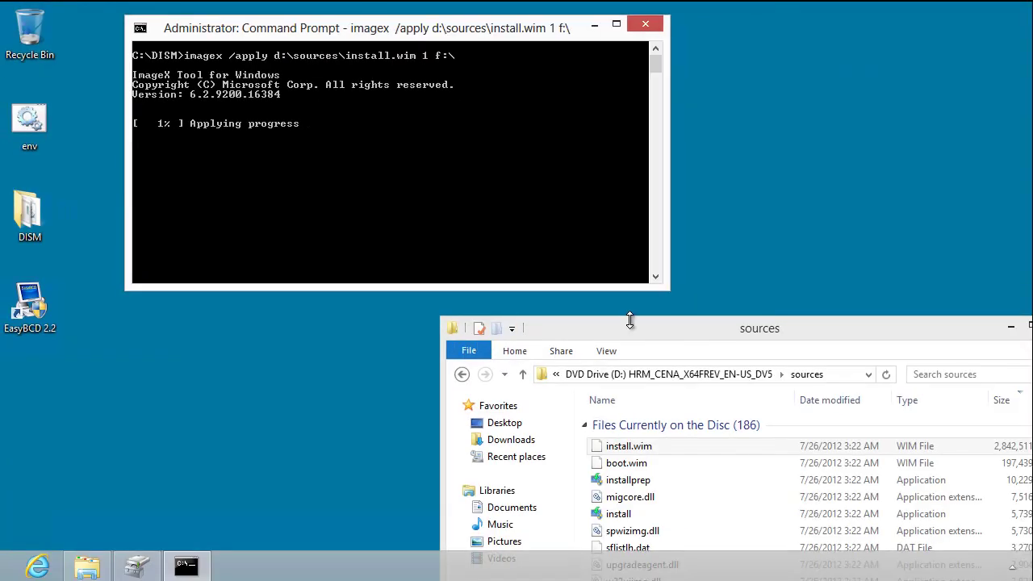
Browse to the F: drive in File Explorer, check the Windows folders being written there, and keep the window clear of the command output.
drag(626, 332, 470, 301)
click(471, 342)
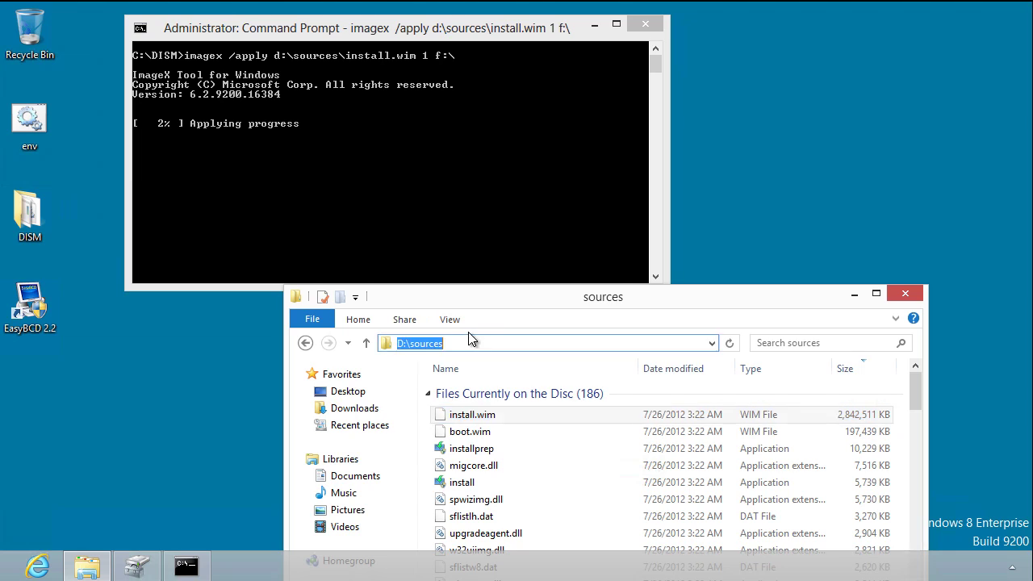
text(f:)
key(Return)
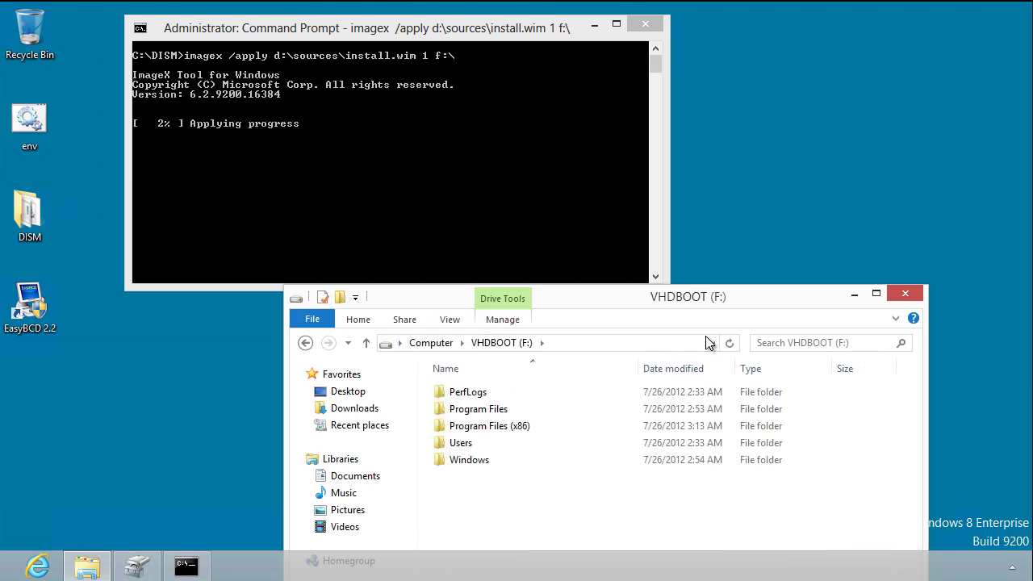
drag(678, 298, 740, 167)
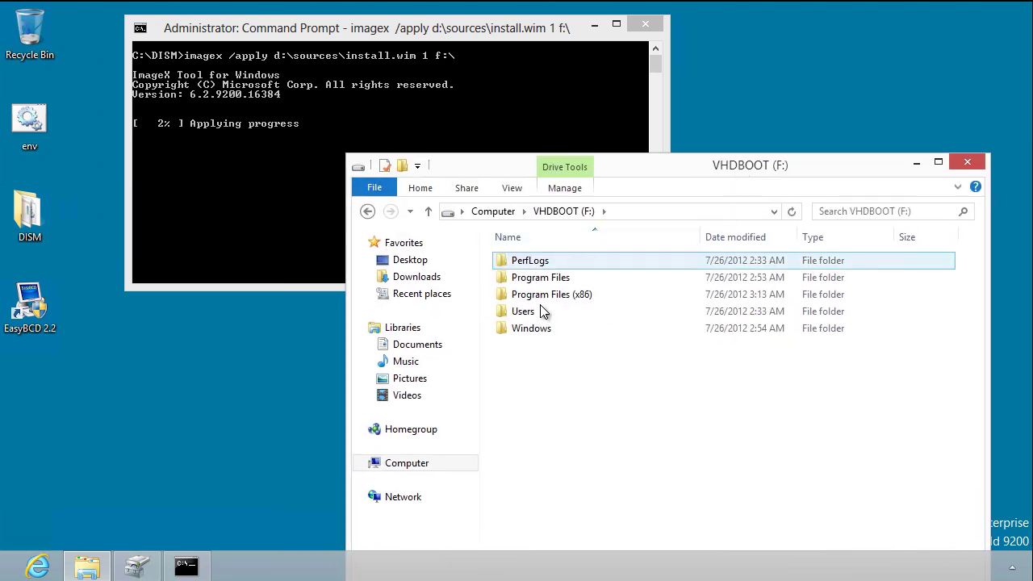
click(545, 328)
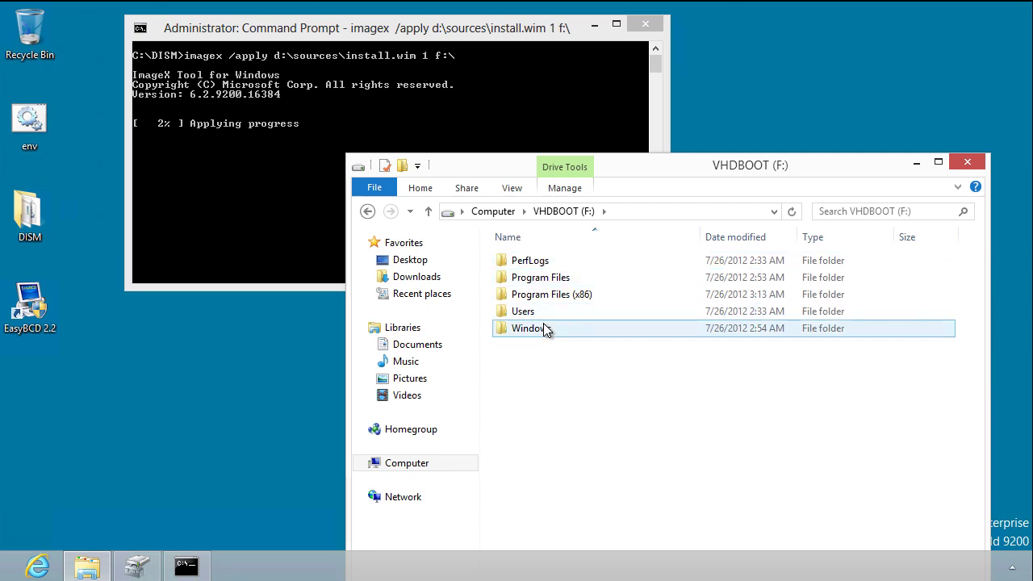
click(541, 261)
click(543, 330)
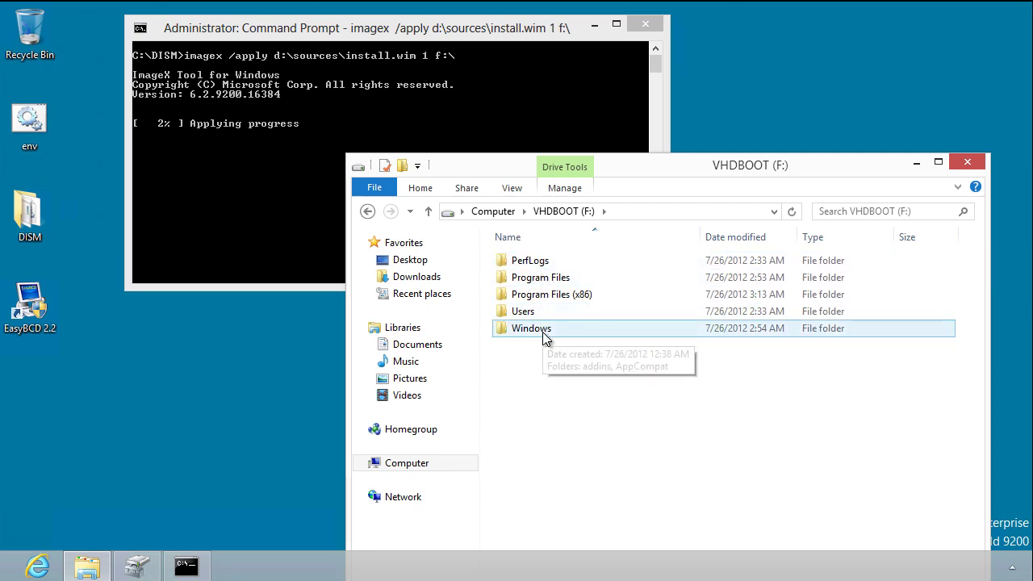
drag(691, 173, 718, 328)
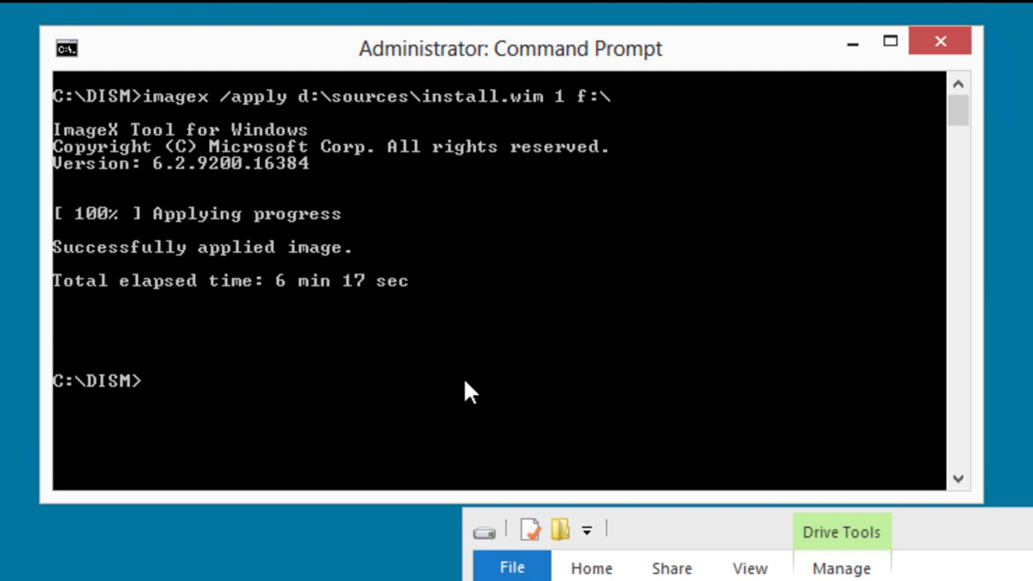
Create the boot files for the VHD installation by running bcdboot f:\windows.
text(bcdboot f)
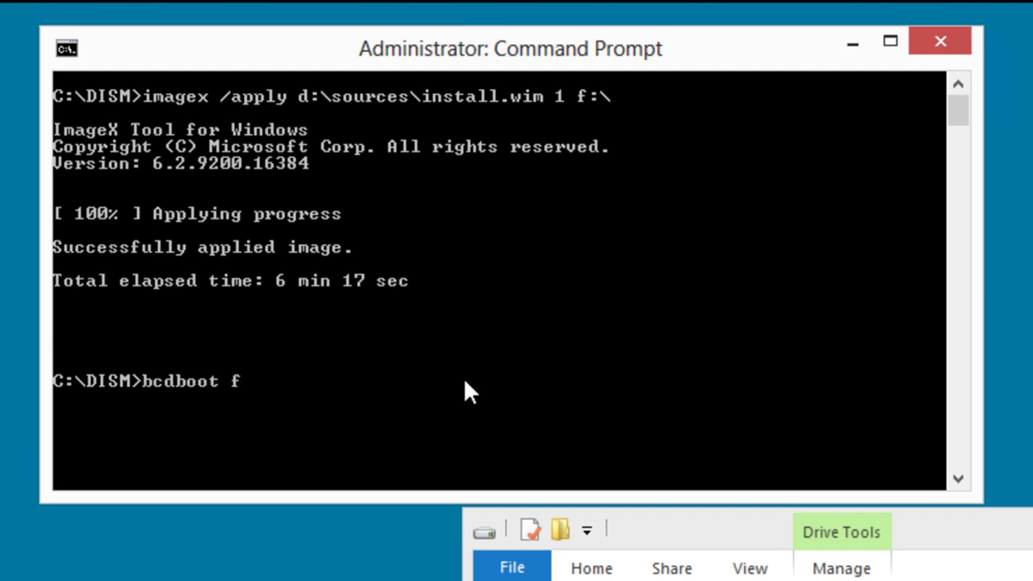
text(:\windows)
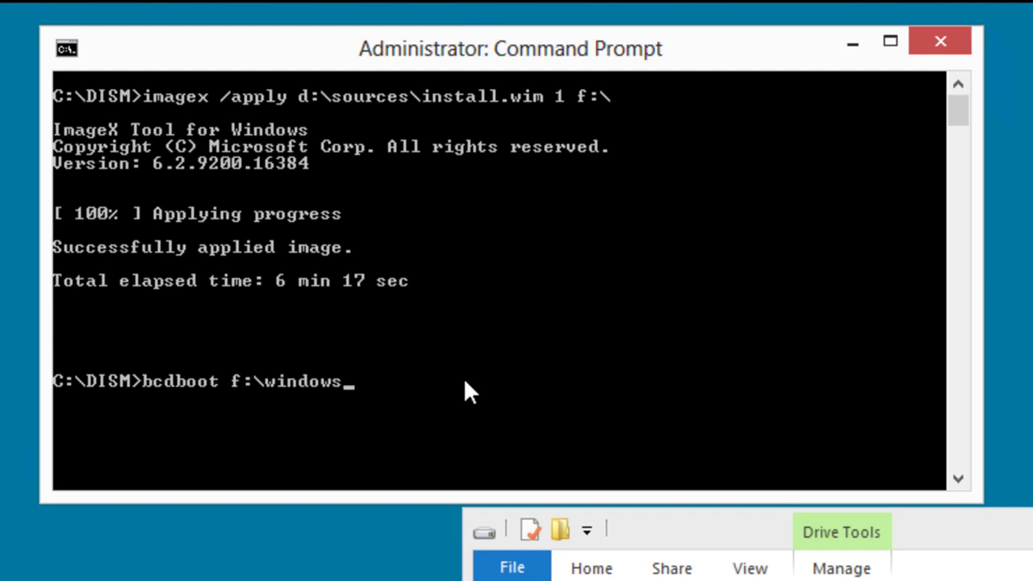
key(Return)
Start PowerShell in the console, restart the machine with Restart-Computer, and boot Windows 8 on volume 2.
text(o)
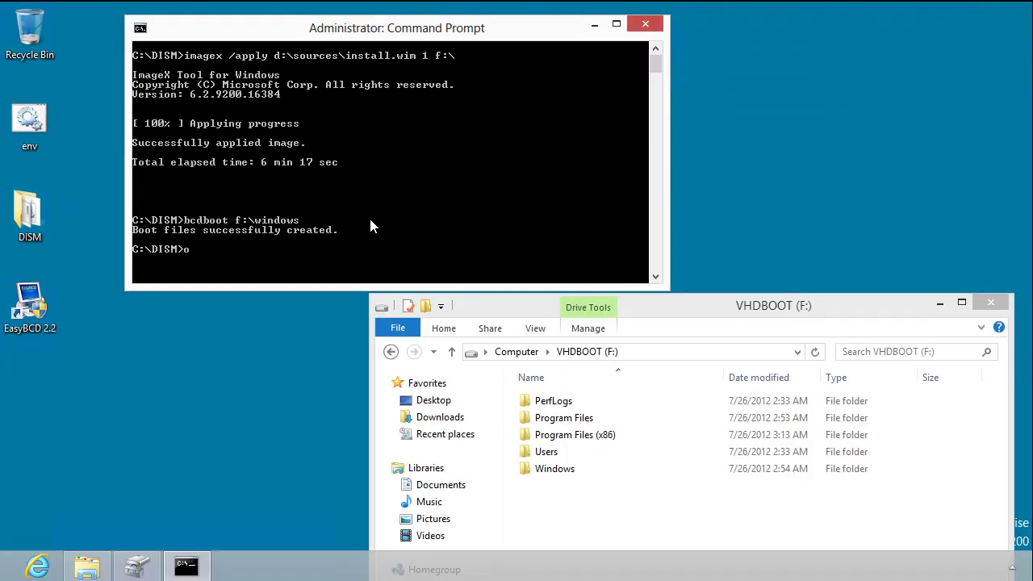
text(owershell)
key(Return)
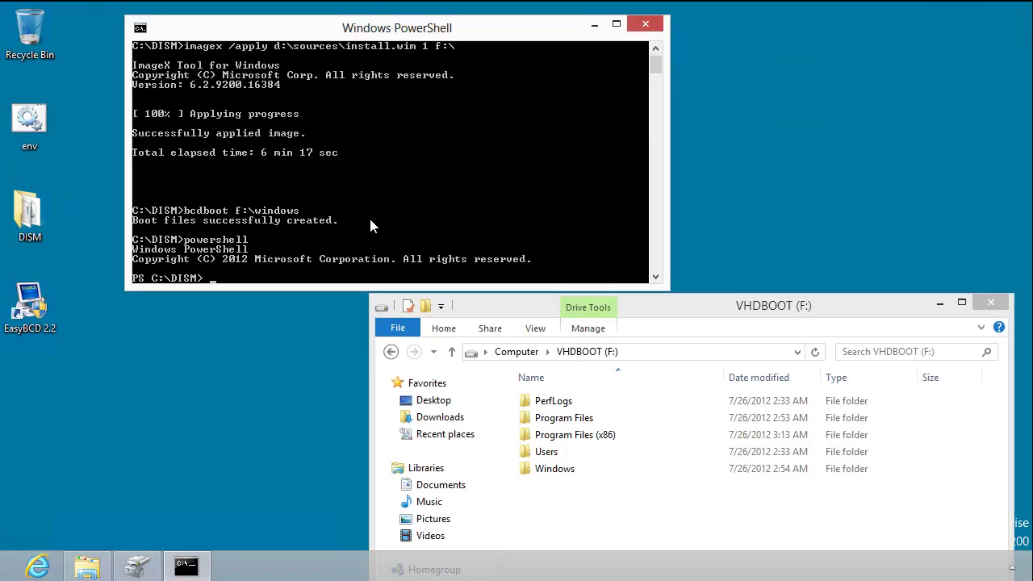
text(Restart-Compute)
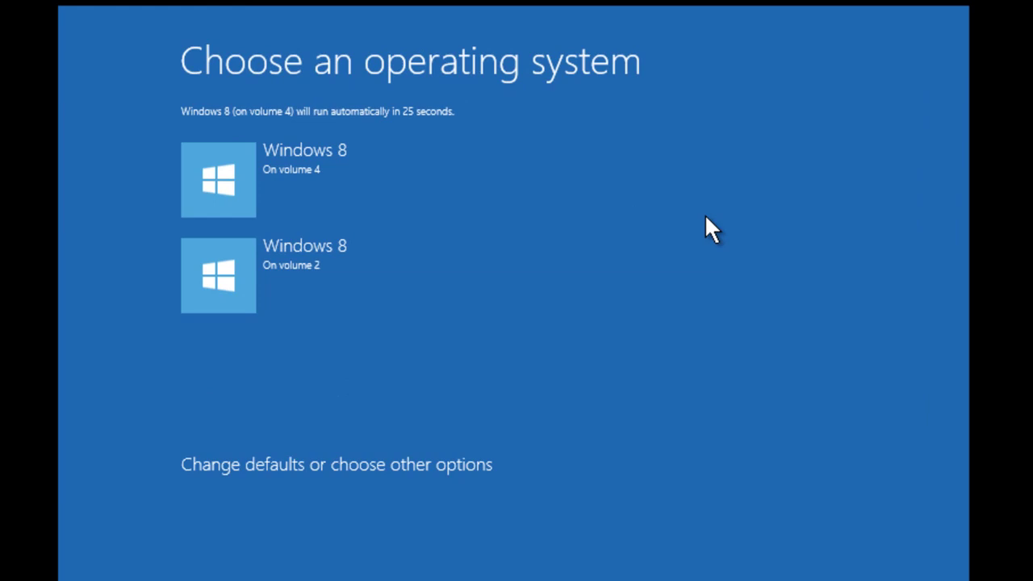
key(Tab)
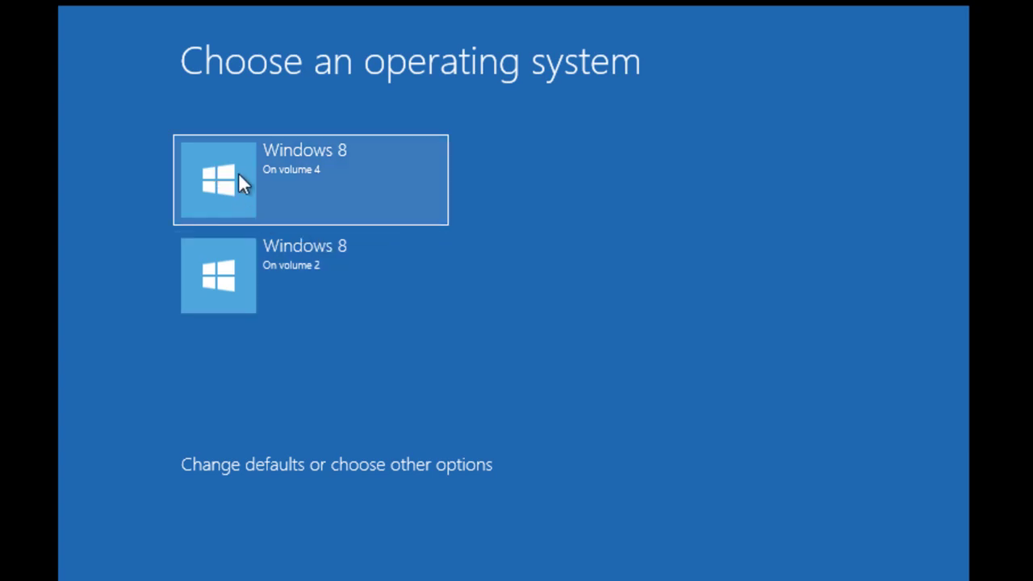
click(287, 292)
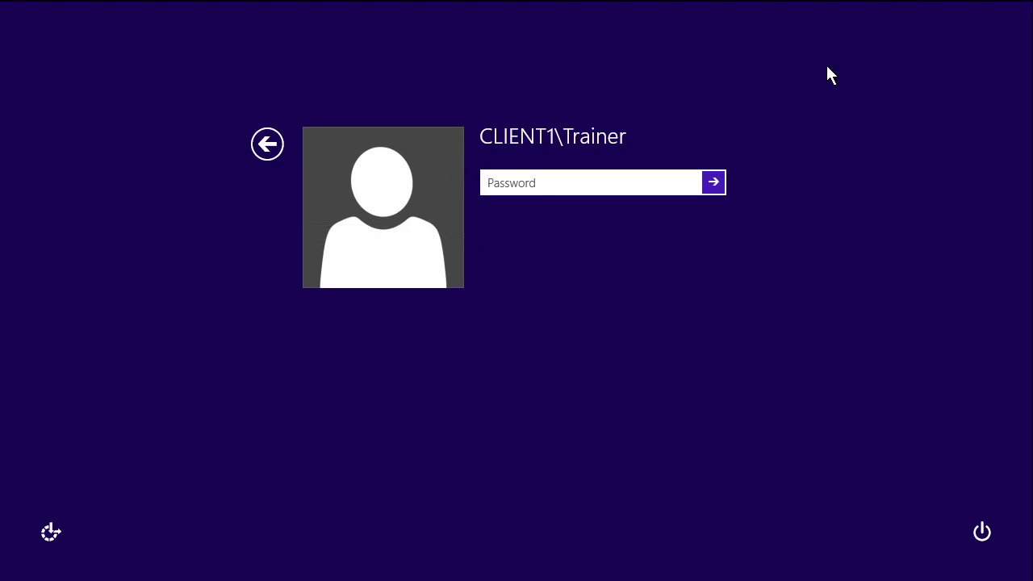
Sign in to the local account with its password and go to the desktop.
click(606, 183)
text(******)
key(Return)
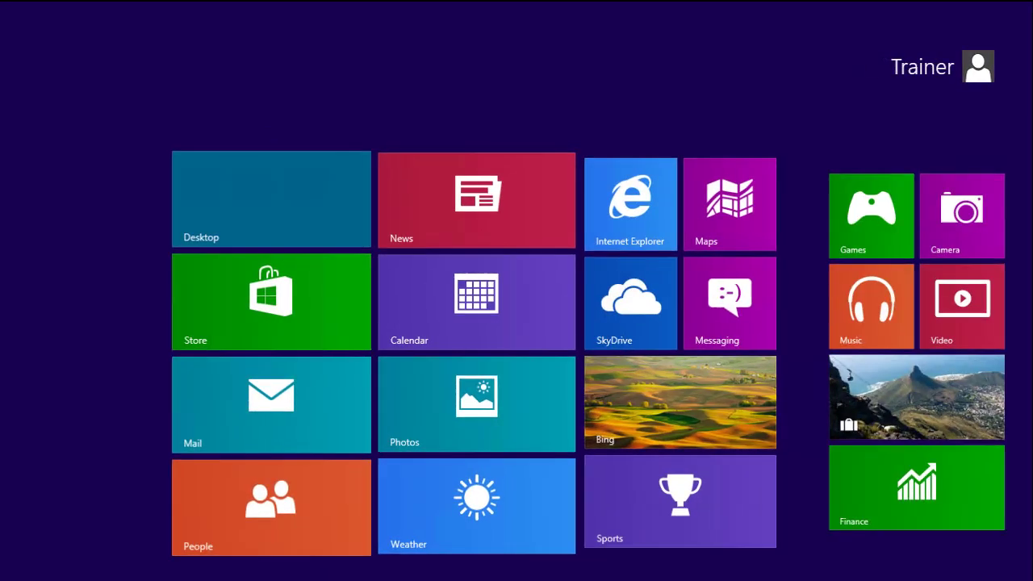
click(230, 236)
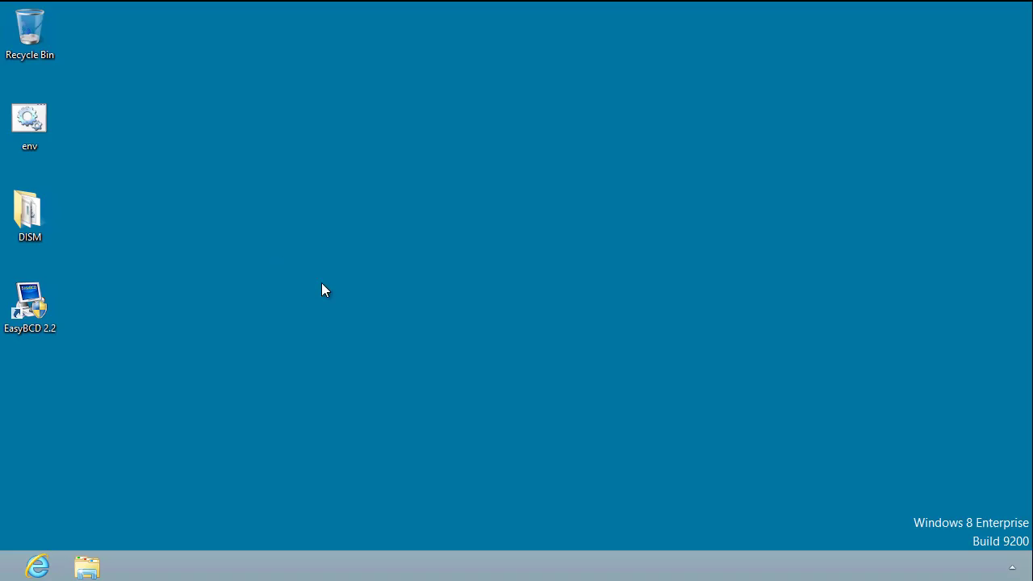
Launch EasyBCD 2.2 with elevation approved and bring up its boot menu entries for editing.
double_click(41, 307)
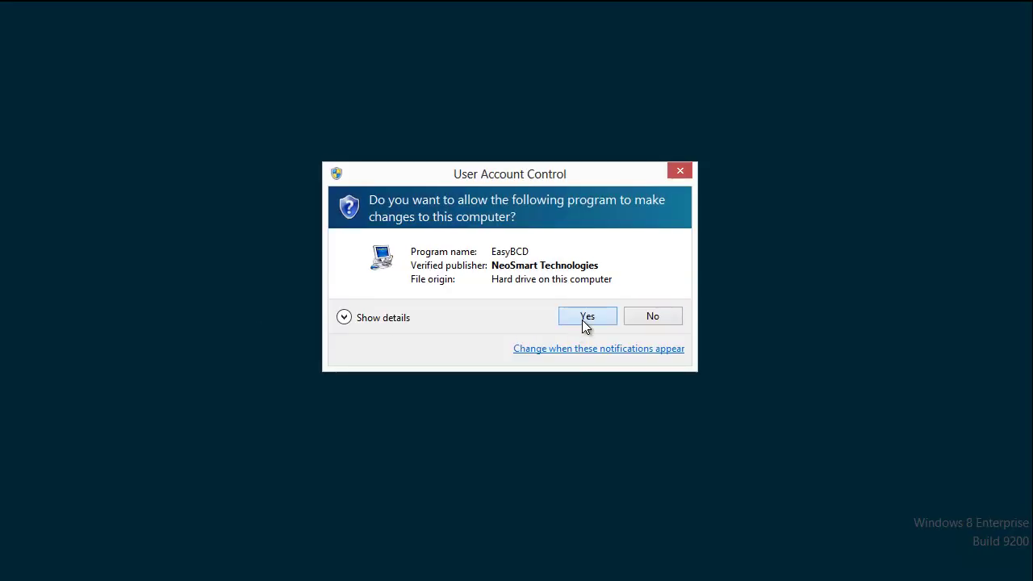
click(586, 318)
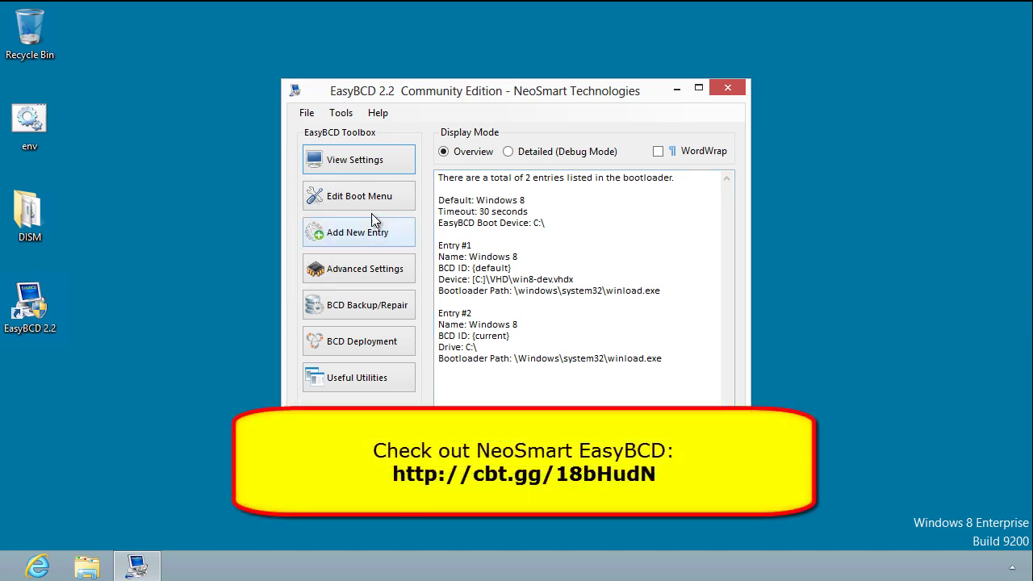
click(393, 202)
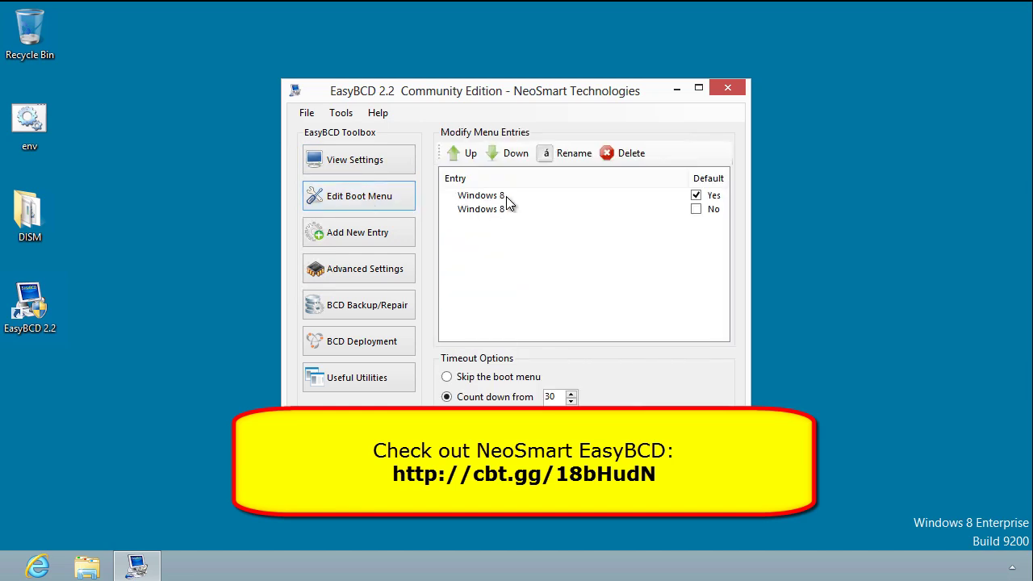
Compare the two Windows 8 boot entries and open the non-default entry's name for editing.
click(506, 196)
click(506, 208)
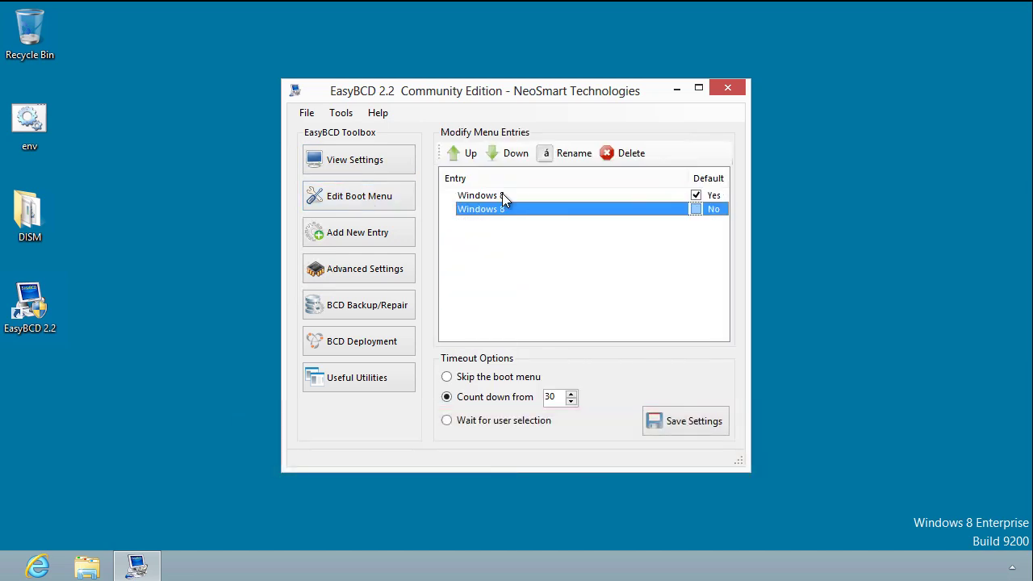
click(502, 195)
click(508, 209)
click(570, 155)
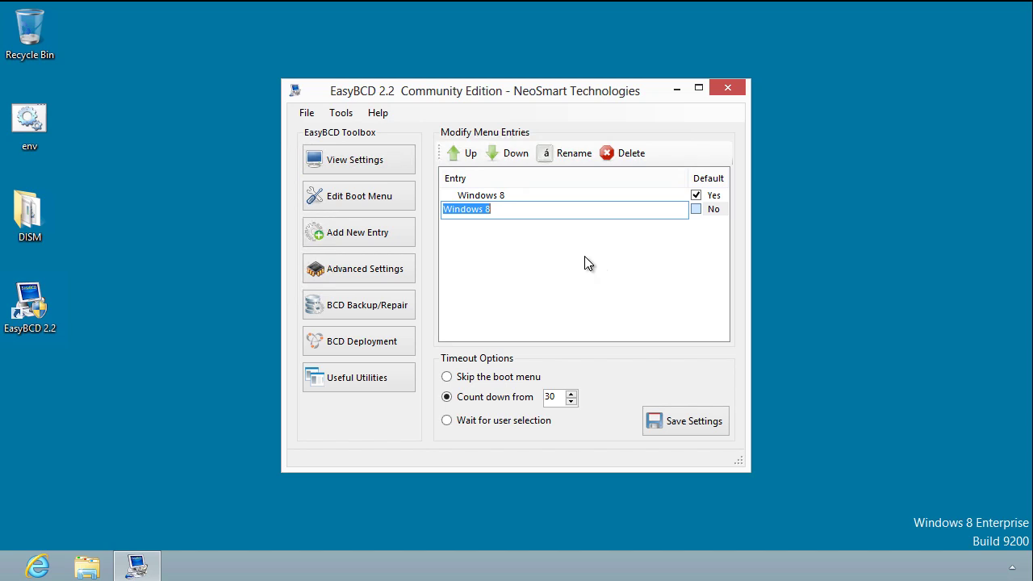
click(549, 211)
click(191, 358)
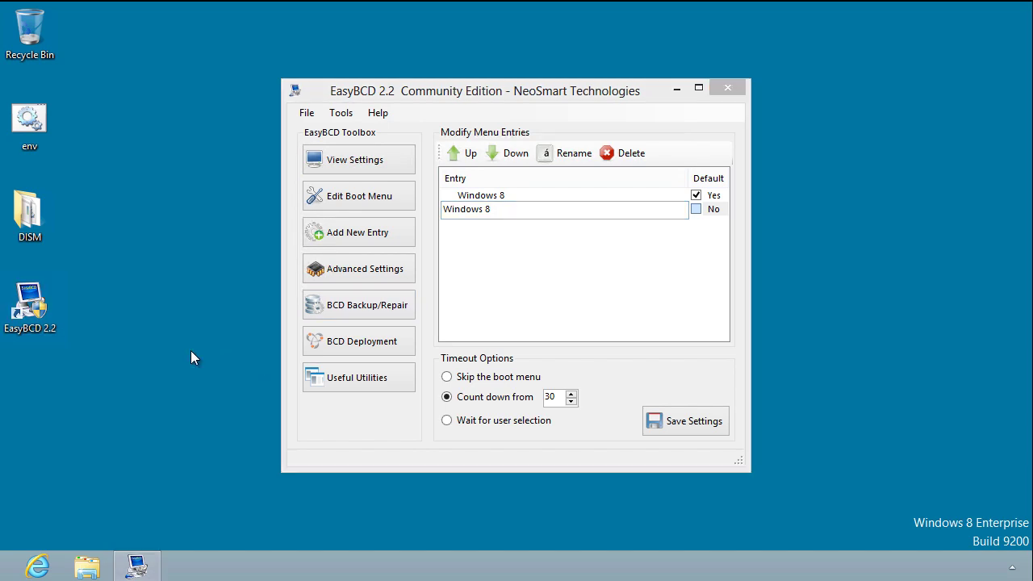